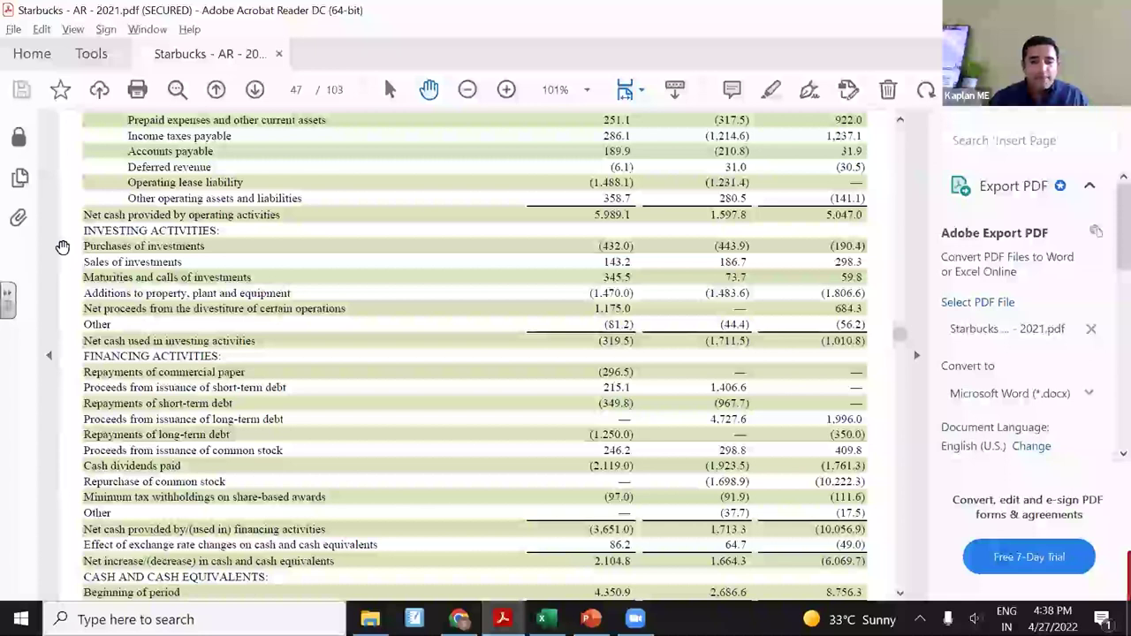
Step: Highlight the two-line heading "STARBUCKS CORPORATION CONSOLIDATED STATEMENTS OF CASH FLOWS" in the annual report
{"action": "scroll", "coordinate": [62, 246], "scroll_direction": "up", "scroll_amount": 5}
{"action": "scroll", "coordinate": [62, 247], "scroll_direction": "up", "scroll_amount": 4}
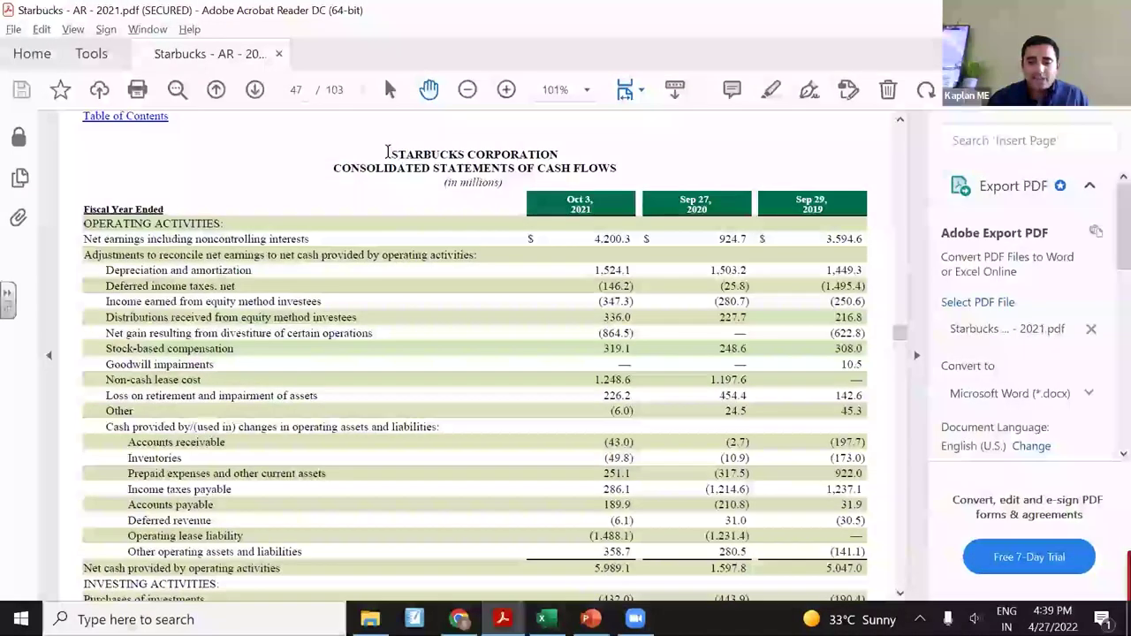
{"action": "left_click_drag", "start_coordinate": [386, 152], "coordinate": [616, 173]}
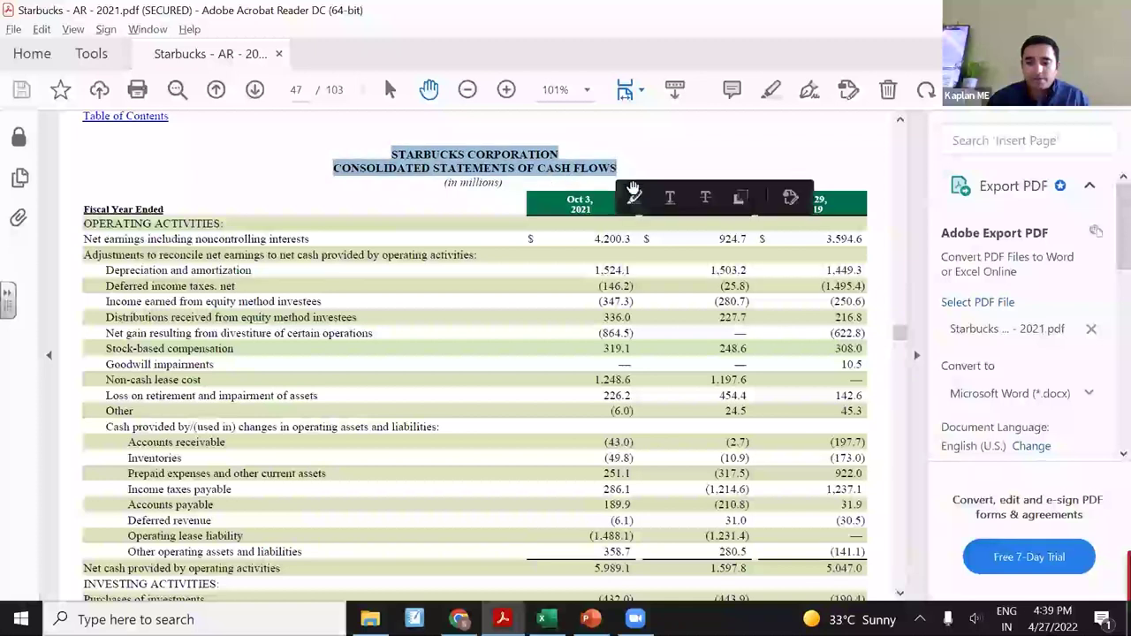
{"action": "left_click", "coordinate": [634, 195]}
Step: Highlight the "Net cash provided by operating activities" label in the cash flow statement
{"action": "scroll", "coordinate": [573, 202], "scroll_direction": "down", "scroll_amount": 3}
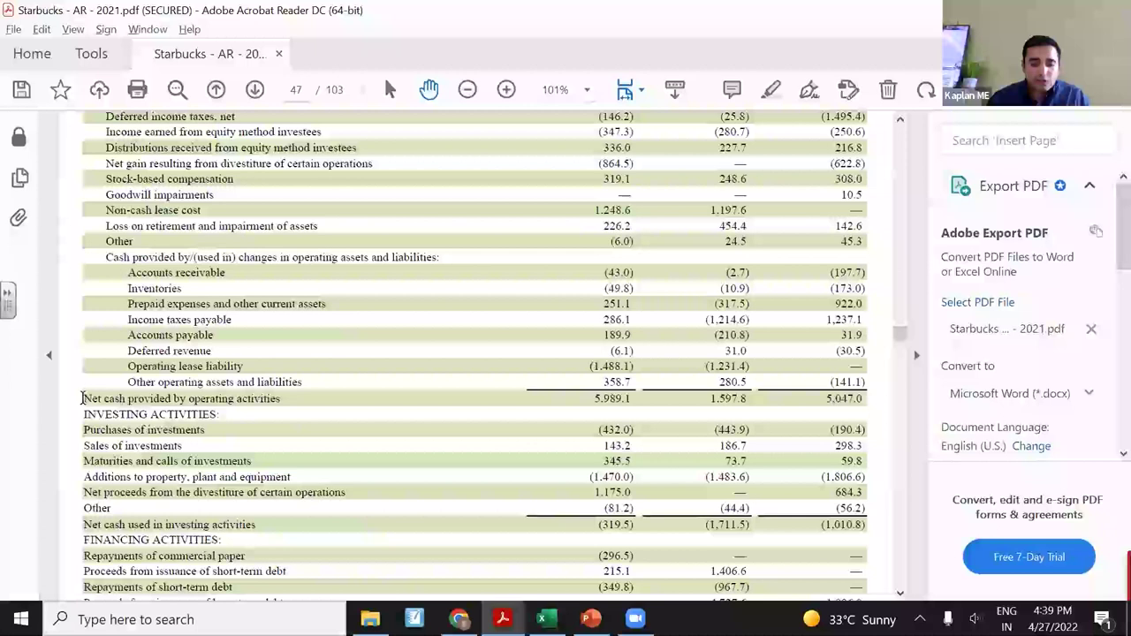
{"action": "left_click_drag", "start_coordinate": [82, 398], "coordinate": [281, 399]}
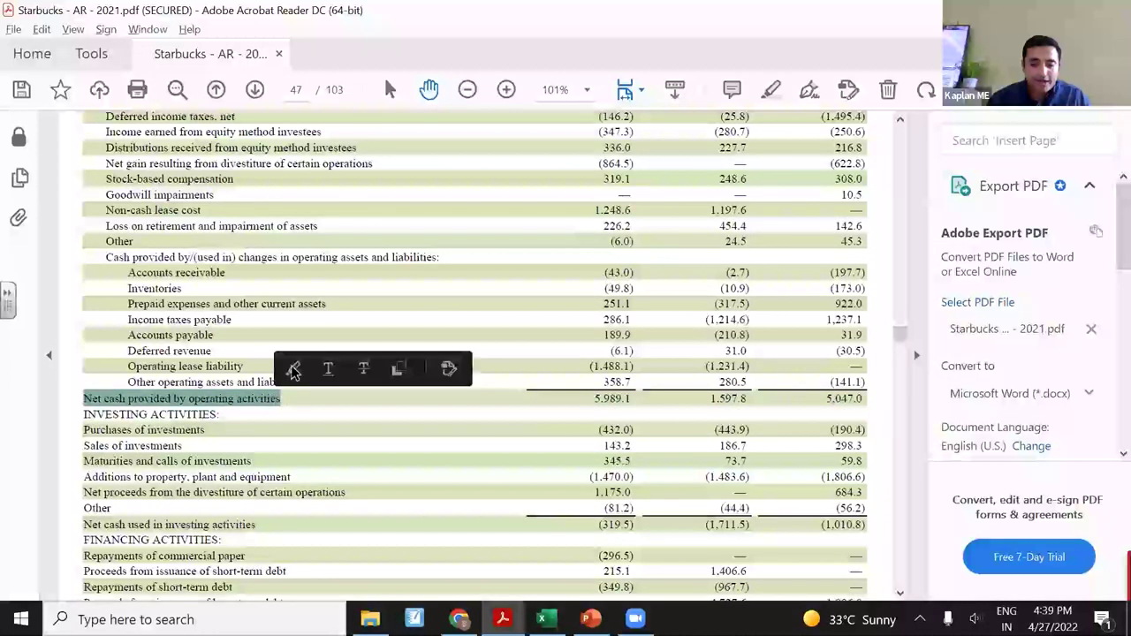
{"action": "left_click", "coordinate": [293, 369]}
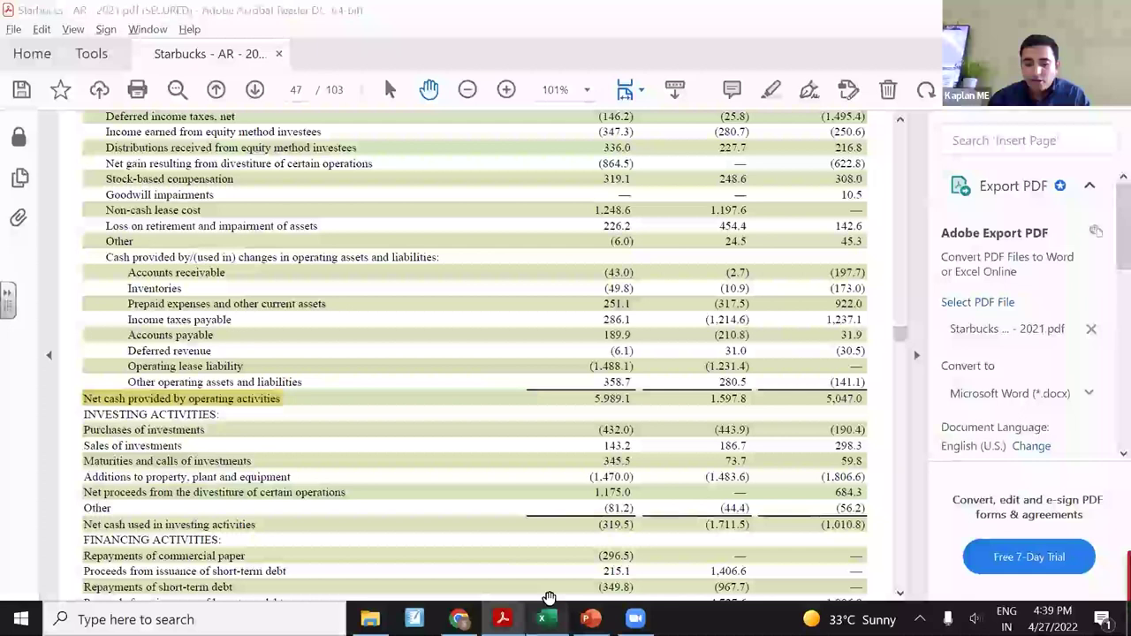
Step: Switch to the Excel financial model and enter the label CFO in cell C4 of Sheet1
{"action": "left_click", "coordinate": [546, 618]}
{"action": "left_click", "coordinate": [219, 228]}
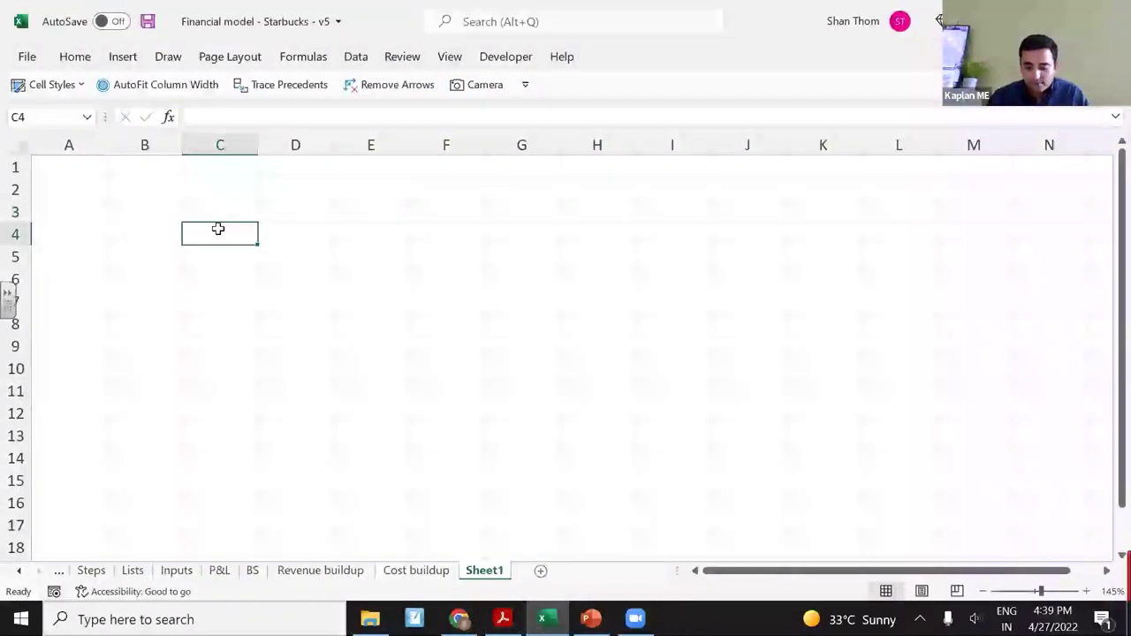
{"action": "type", "text": "CFO"}
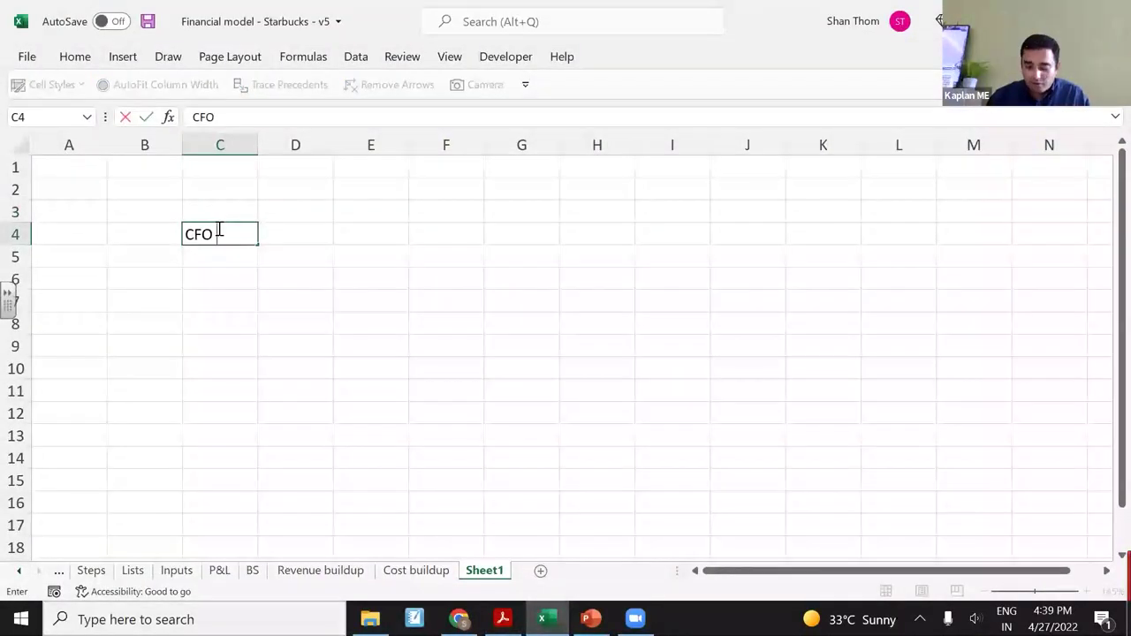
{"action": "key", "text": "Tab"}
Step: Copy the 2021 net operating cash figure, 5,989.1, from the Acrobat report into Excel cell D4
{"action": "key", "text": "alt+Tab"}
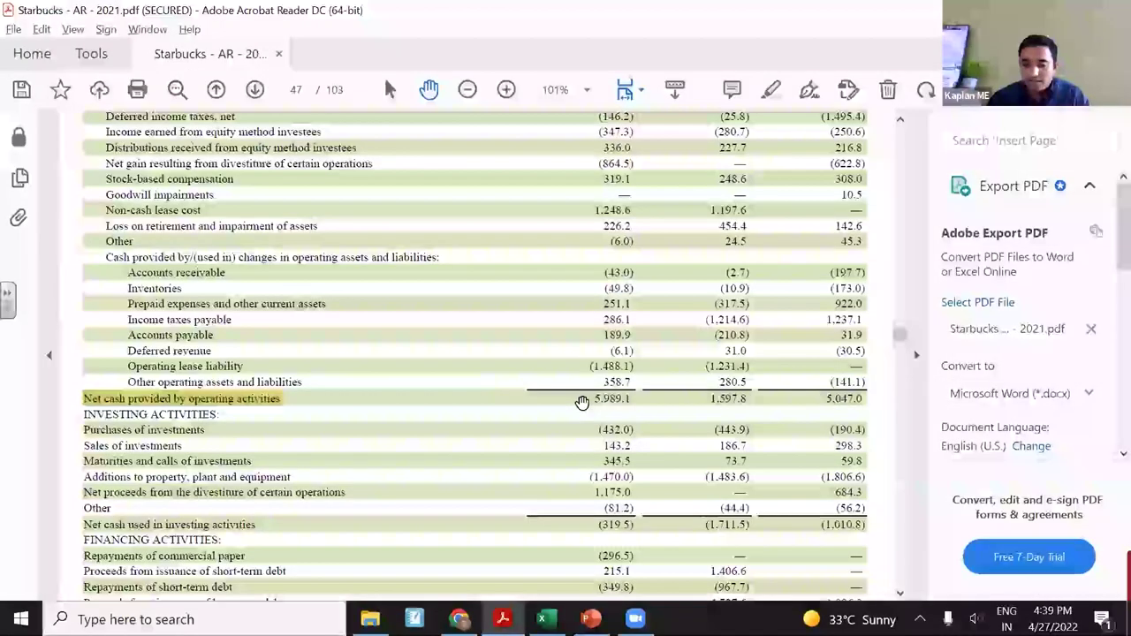
{"action": "left_click_drag", "start_coordinate": [585, 402], "coordinate": [633, 399]}
{"action": "key", "text": "ctrl+c"}
{"action": "key", "text": "alt+Tab"}
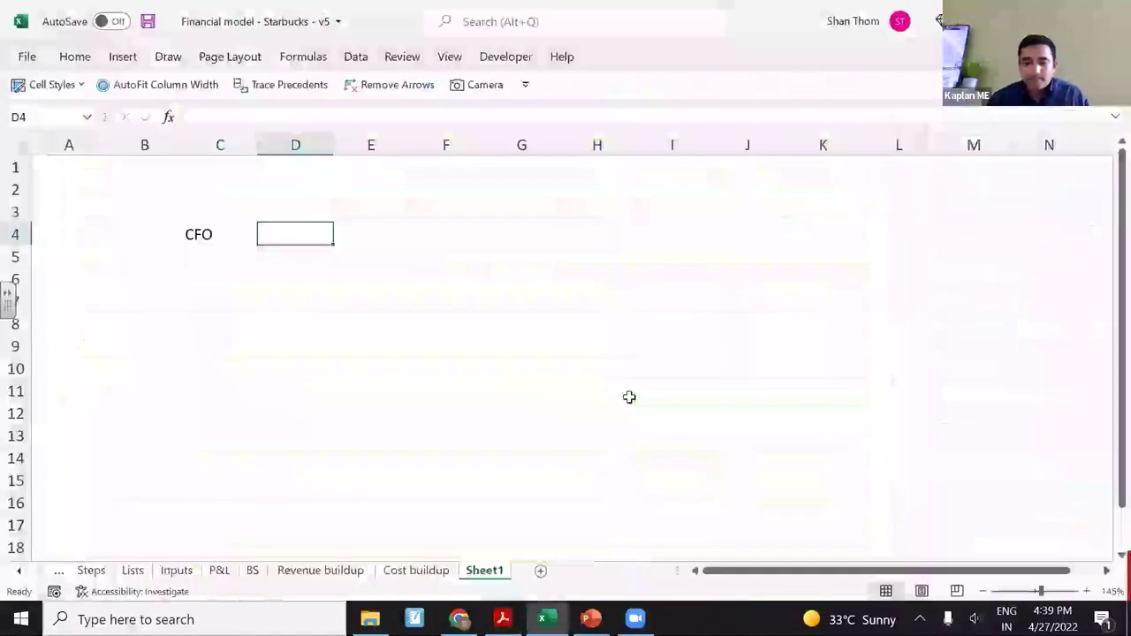
{"action": "key", "text": "ctrl+v"}
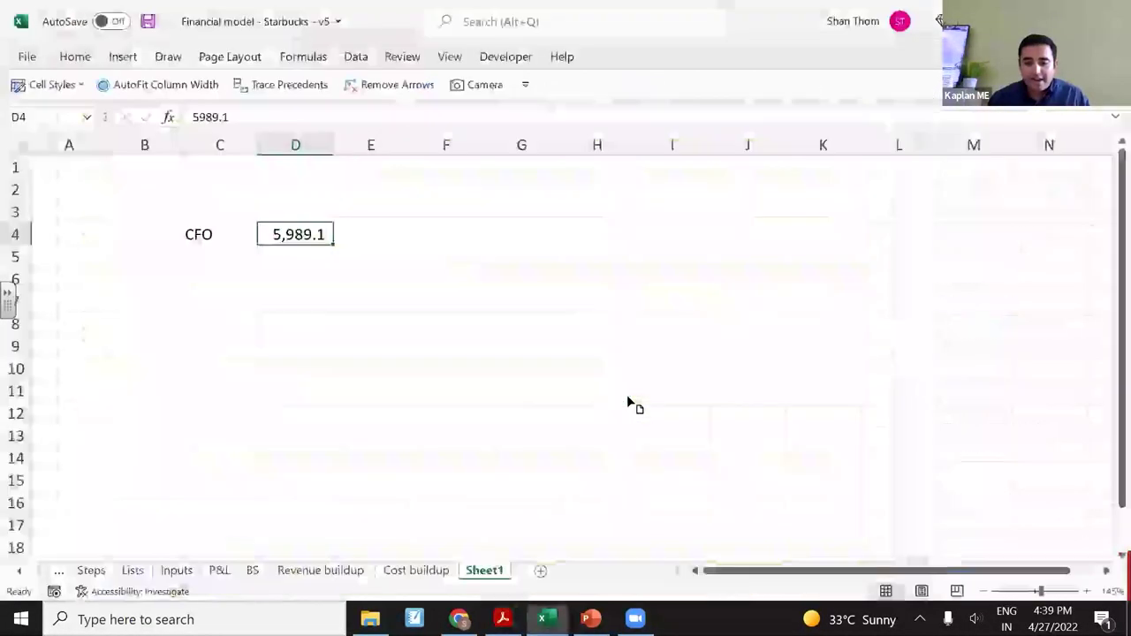
{"action": "key", "text": "Tab"}
Step: Copy the 2020 net operating cash figure, 1,597.8, from the Acrobat report into Excel cell E4
{"action": "key", "text": "alt+Tab"}
{"action": "left_click_drag", "start_coordinate": [702, 400], "coordinate": [753, 397]}
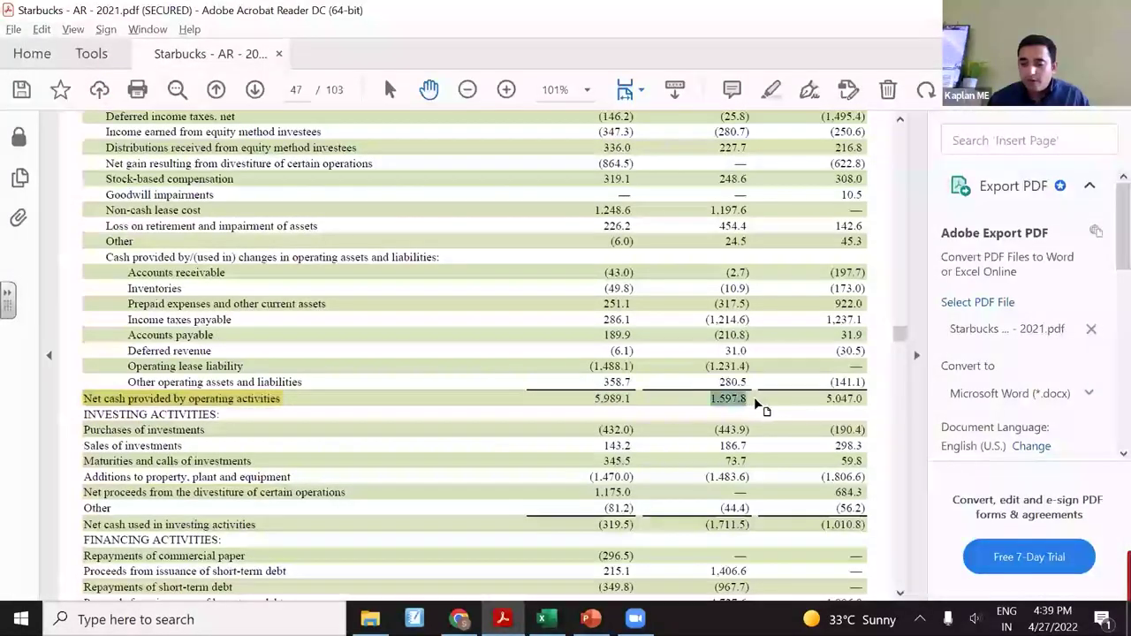
{"action": "key", "text": "ctrl+c"}
{"action": "key", "text": "alt+Tab"}
{"action": "key", "text": "ctrl+v"}
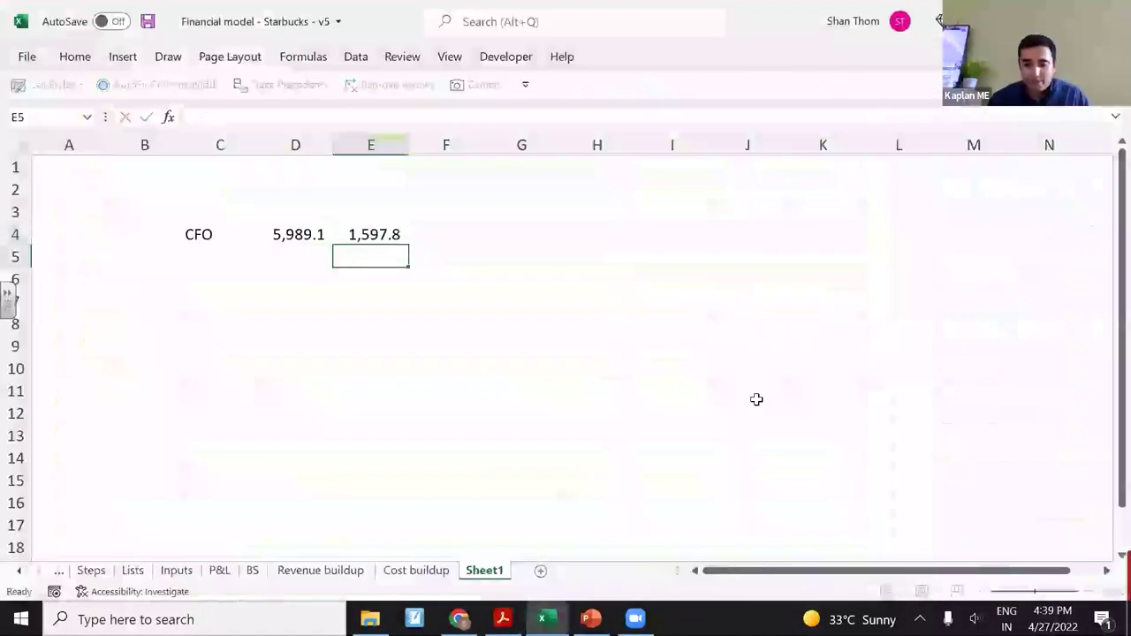
{"action": "key", "text": "Tab"}
Step: Copy the 2019 net operating cash figure, 5,047.0, from the Acrobat report into Excel cell F4
{"action": "key", "text": "alt+Tab"}
{"action": "left_click", "coordinate": [832, 400]}
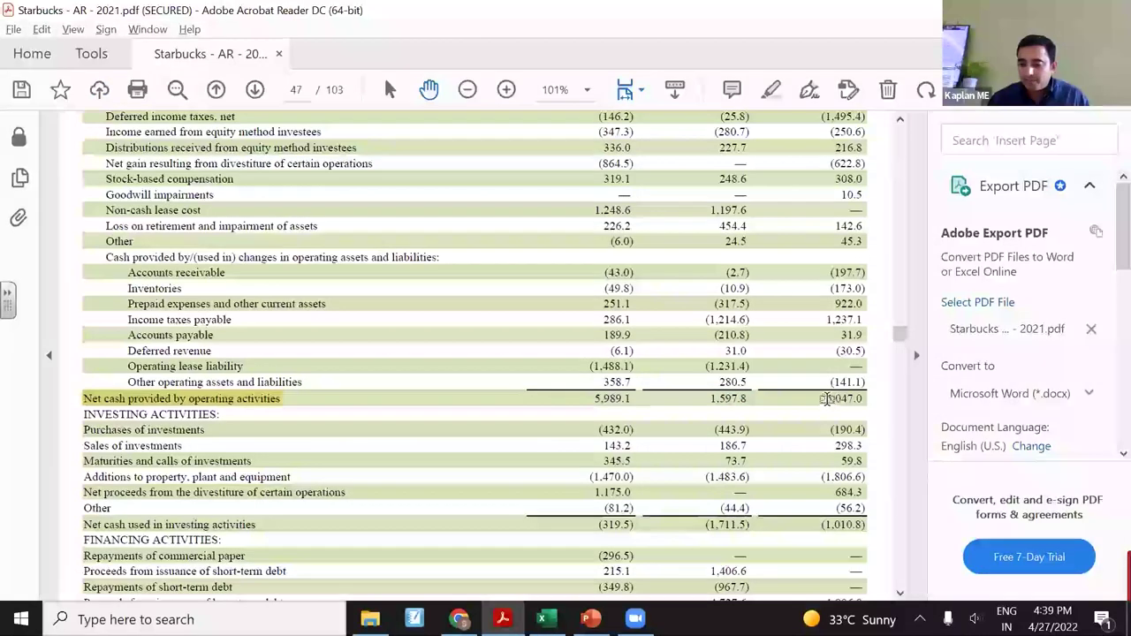
{"action": "left_click_drag", "start_coordinate": [822, 400], "coordinate": [864, 399]}
{"action": "key", "text": "ctrl+c"}
{"action": "key", "text": "alt+Tab"}
{"action": "key", "text": "ctrl+v"}
{"action": "key", "text": "Return"}
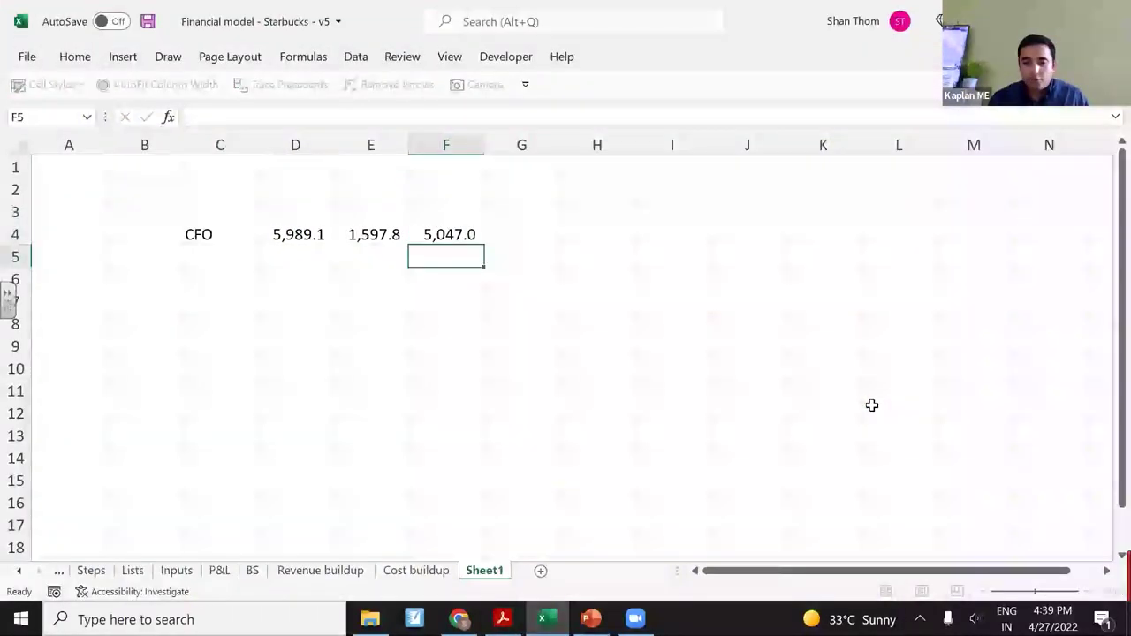
Step: Sum the three CFO values D4:F4 in cell G4 and make the total bold
{"action": "key", "text": "Up"}
{"action": "key", "text": "Right"}
{"action": "key", "text": "alt+="}
{"action": "key", "text": "ctrl+Return"}
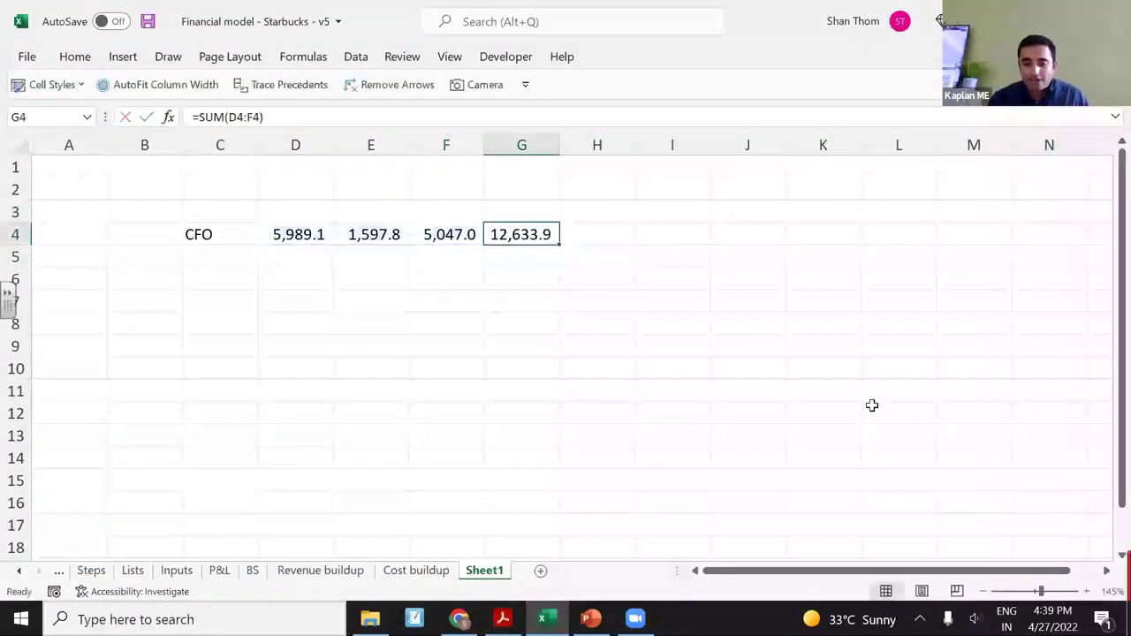
{"action": "key", "text": "ctrl+b"}
Step: Enter the note "Starbucks has generated 12bn in the last 3 years" in cell I4
{"action": "key", "text": "Right"}
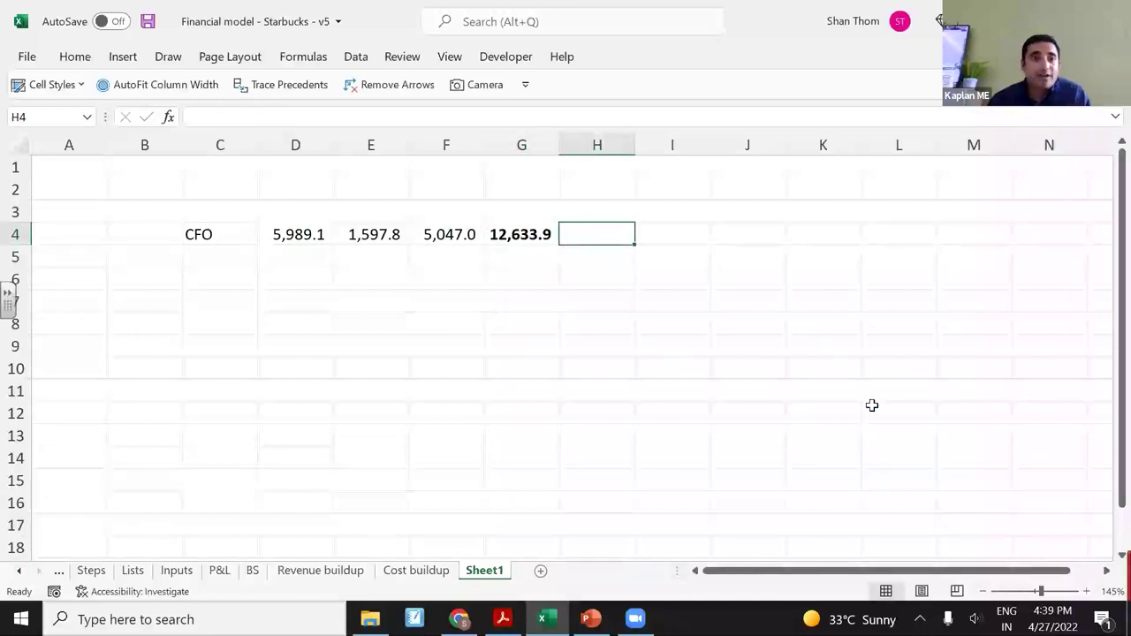
{"action": "key", "text": "Left"}
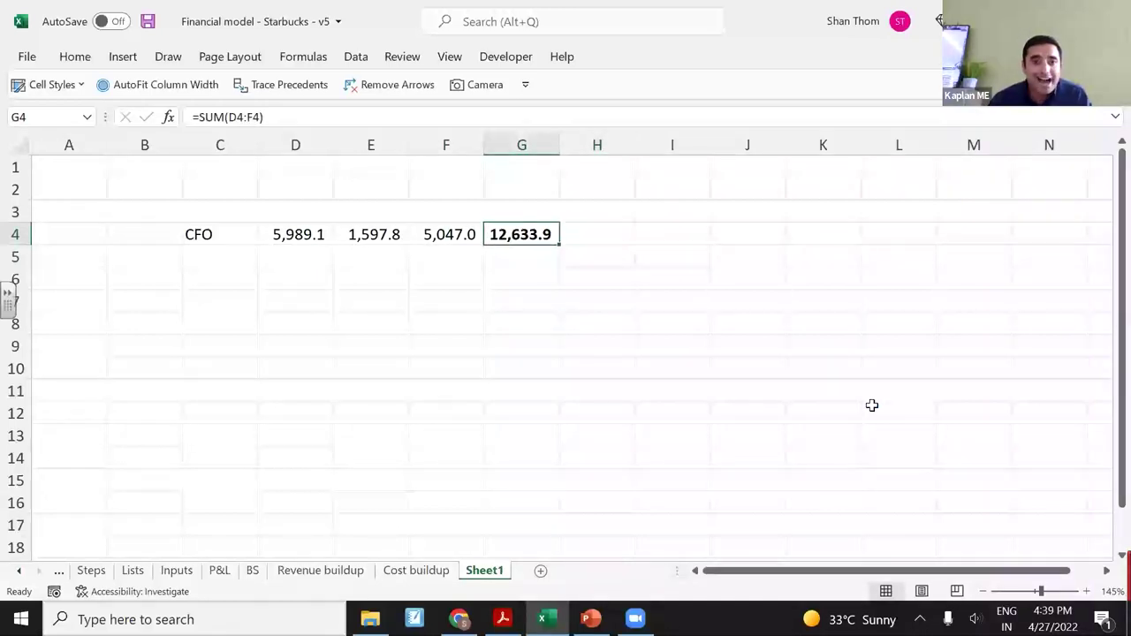
{"action": "key", "text": "Right"}
{"action": "key", "text": "Right"}
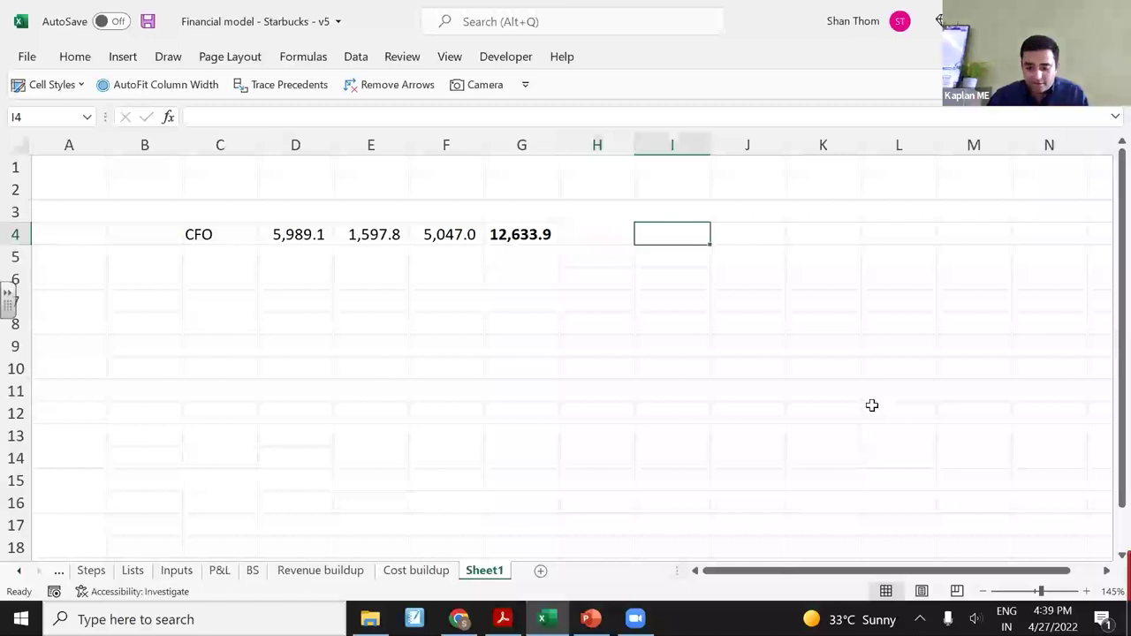
{"action": "type", "text": "Starbucks"}
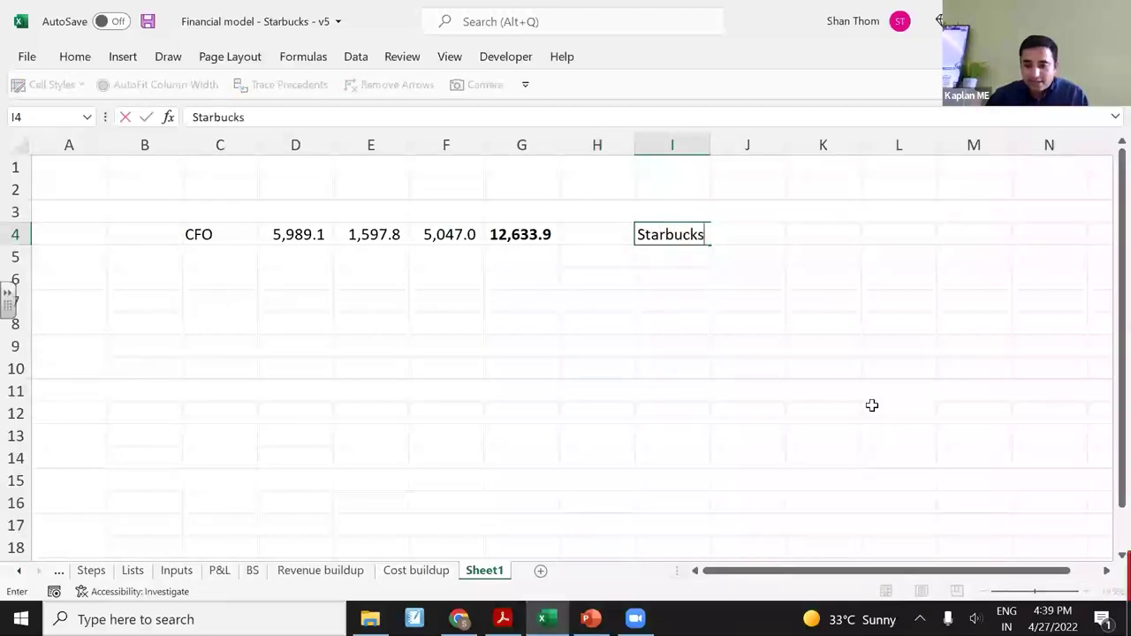
{"action": "type", "text": " has generated "}
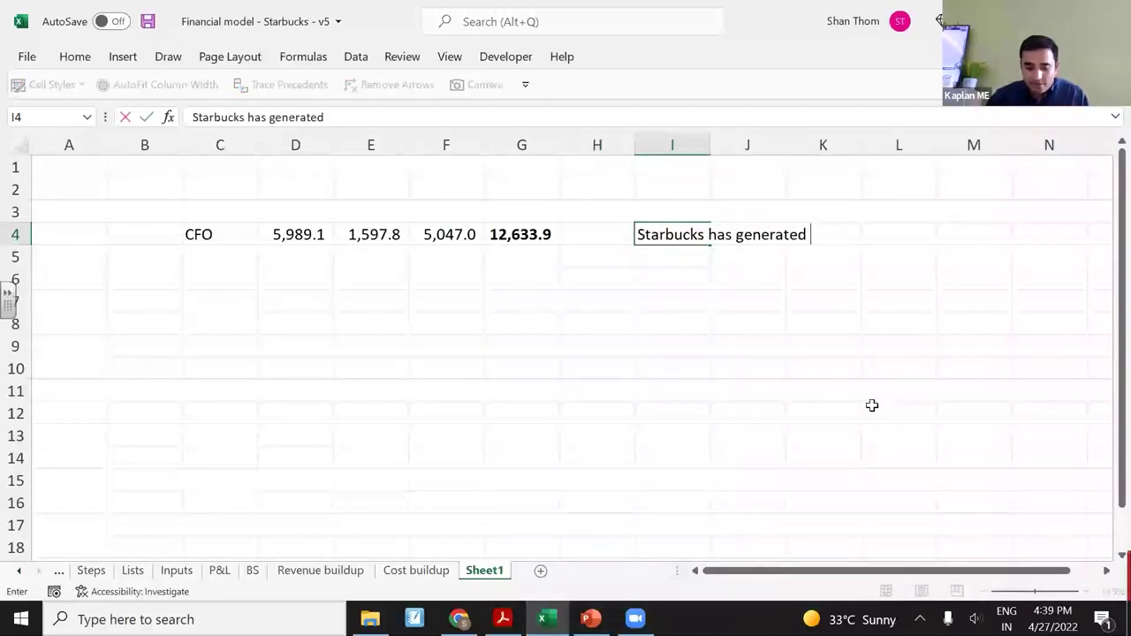
{"action": "type", "text": "12bn in the l"}
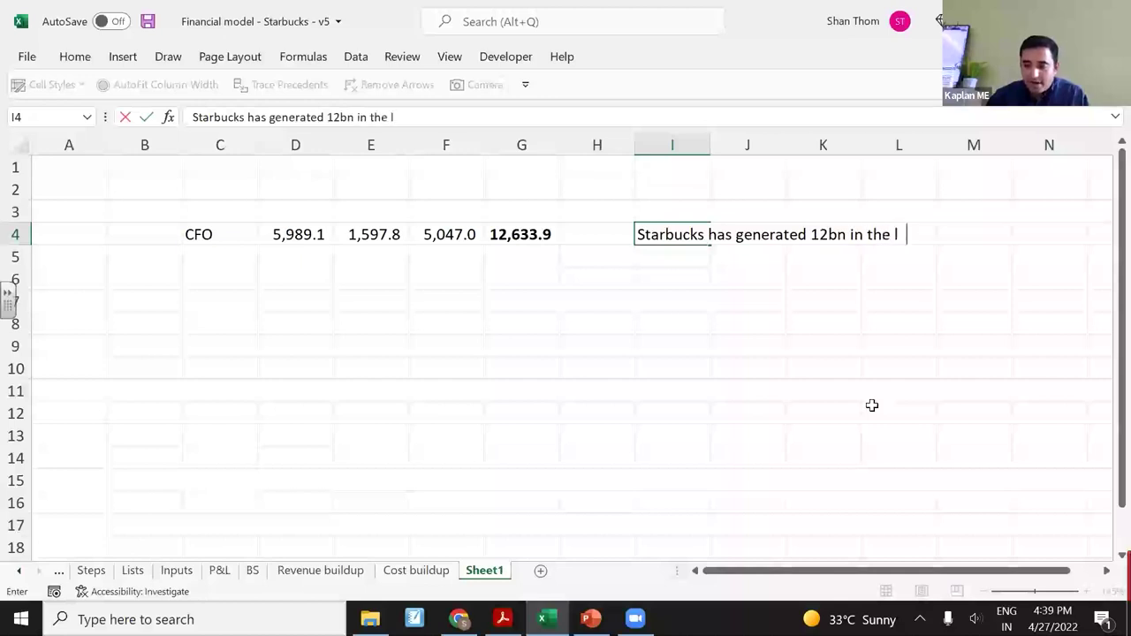
{"action": "type", "text": "ast 3 years"}
{"action": "key", "text": "Return"}
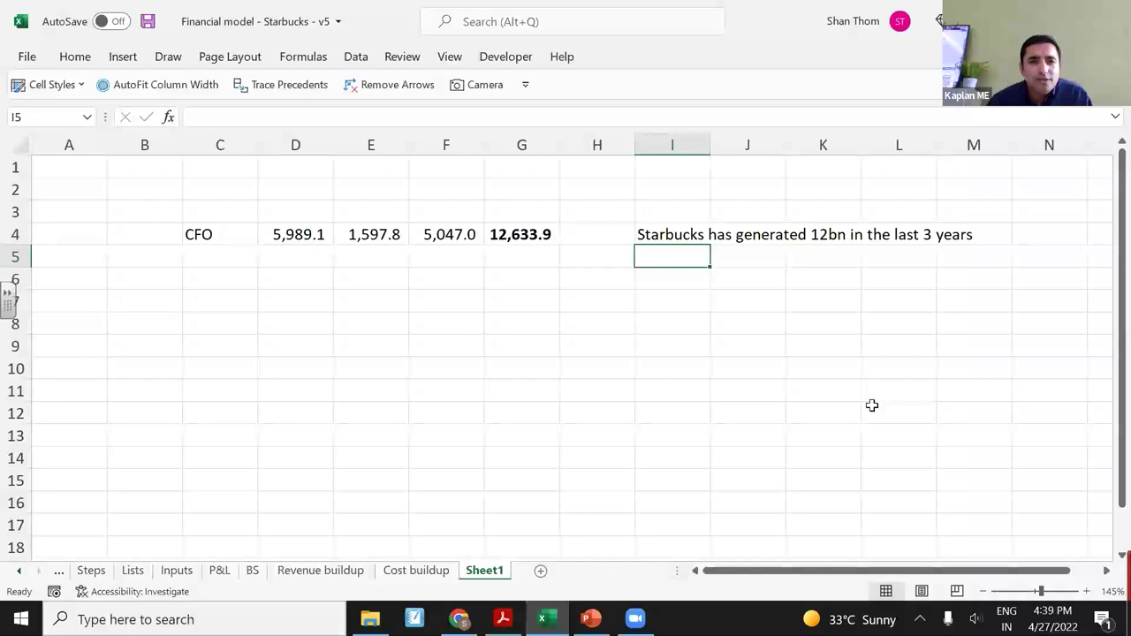
Step: Select cell C6, two rows below the CFO label
{"action": "key", "text": "Up"}
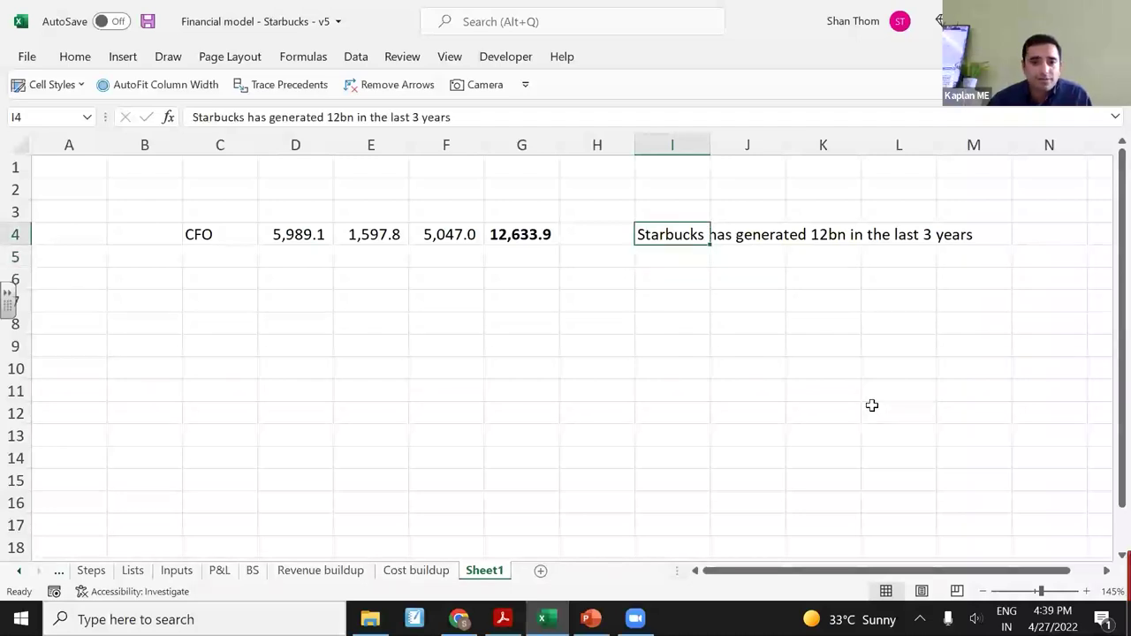
{"action": "key", "text": "ctrl+Left"}
{"action": "key", "text": "ctrl+Left"}
{"action": "key", "text": "Down"}
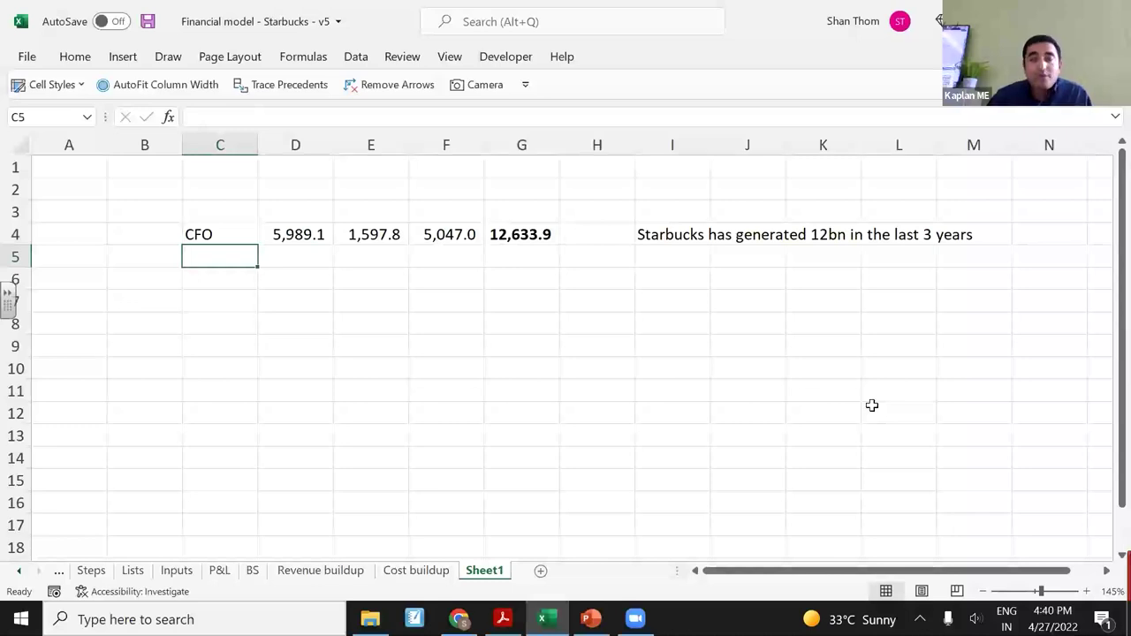
{"action": "key", "text": "Down"}
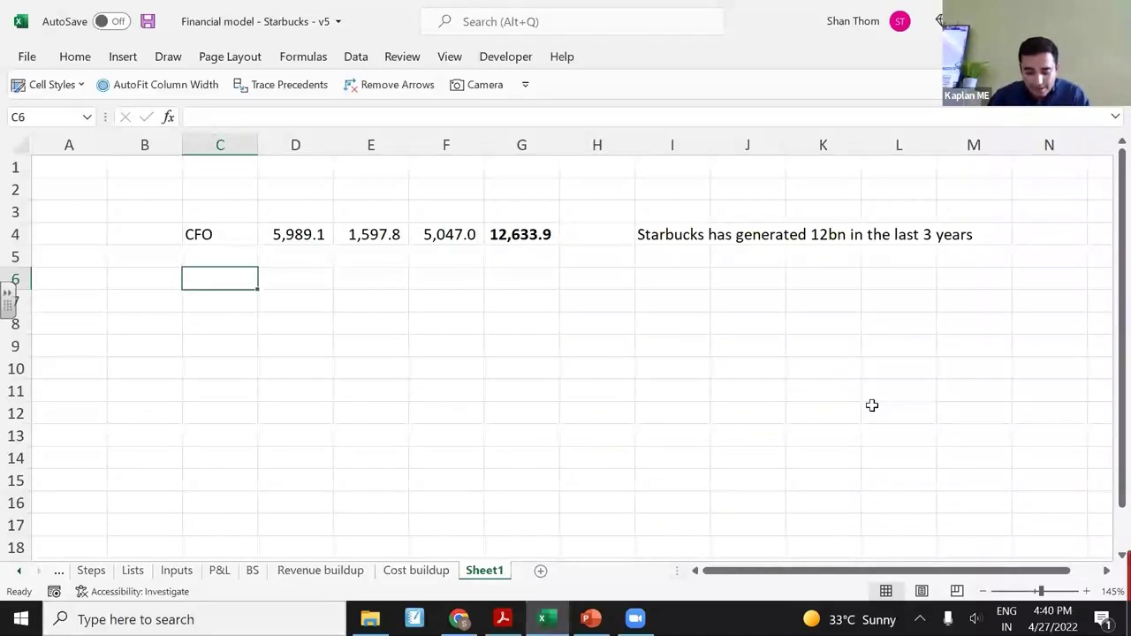
Step: Switch to the Acrobat report and highlight the "Additions to property, plant and equipment" label under investing activities
{"action": "key", "text": "alt+Tab"}
{"action": "scroll", "coordinate": [277, 469], "scroll_direction": "down", "scroll_amount": 2}
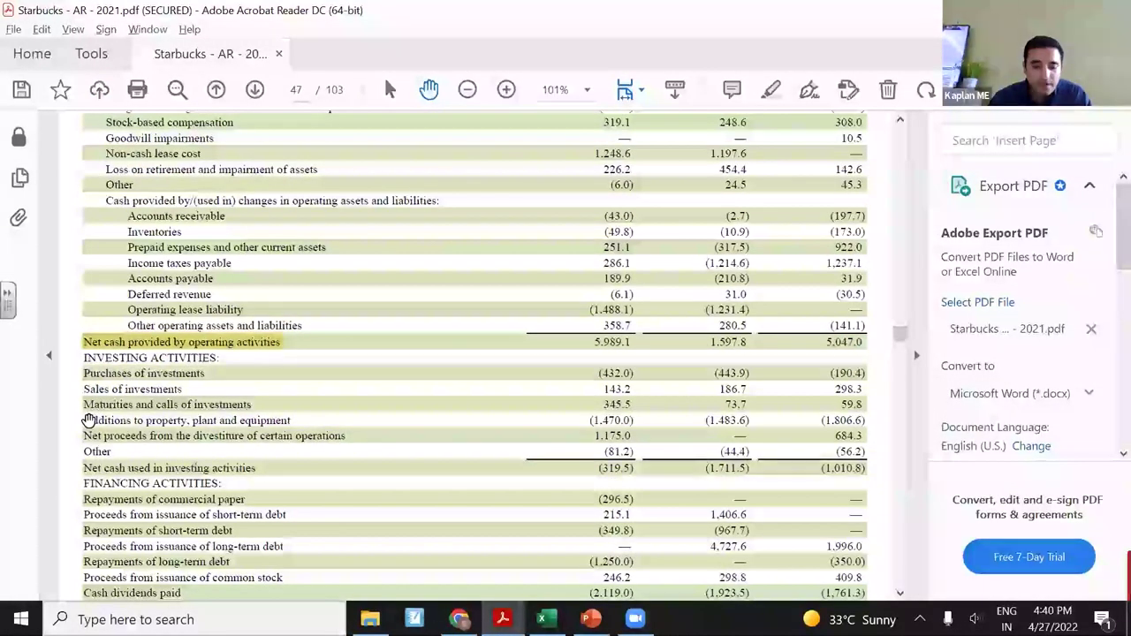
{"action": "left_click_drag", "start_coordinate": [85, 420], "coordinate": [286, 419]}
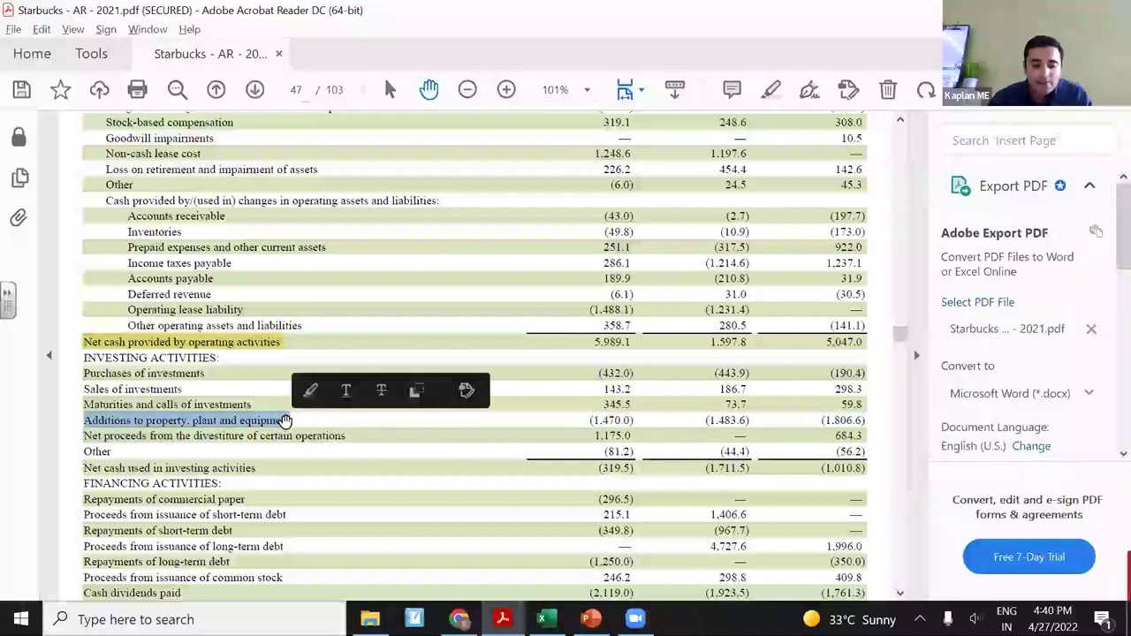
{"action": "left_click", "coordinate": [250, 422]}
{"action": "left_click", "coordinate": [250, 423]}
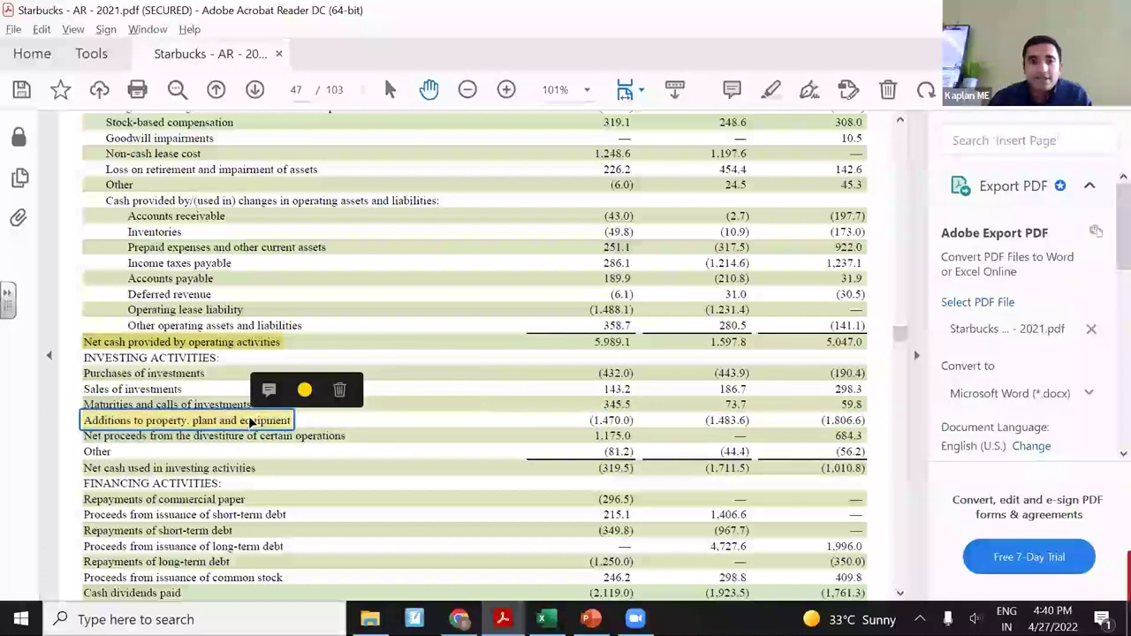
{"action": "left_click", "coordinate": [353, 428]}
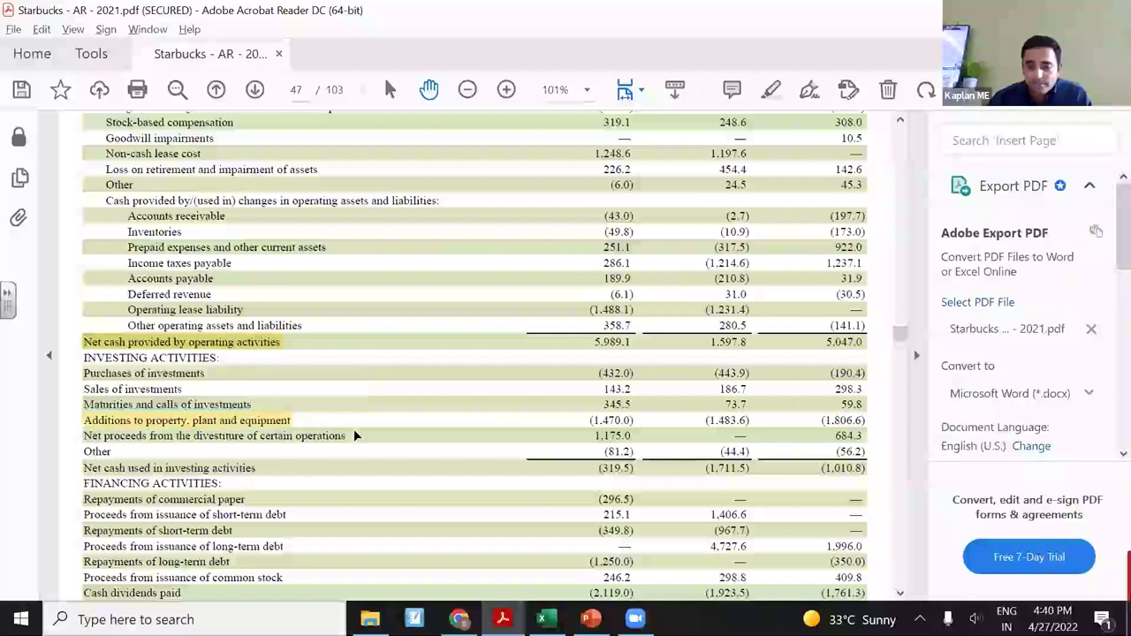
Step: Copy the 2021 additions to property, plant and equipment, (1,470.0), into Excel cell D6
{"action": "left_click_drag", "start_coordinate": [588, 416], "coordinate": [622, 420]}
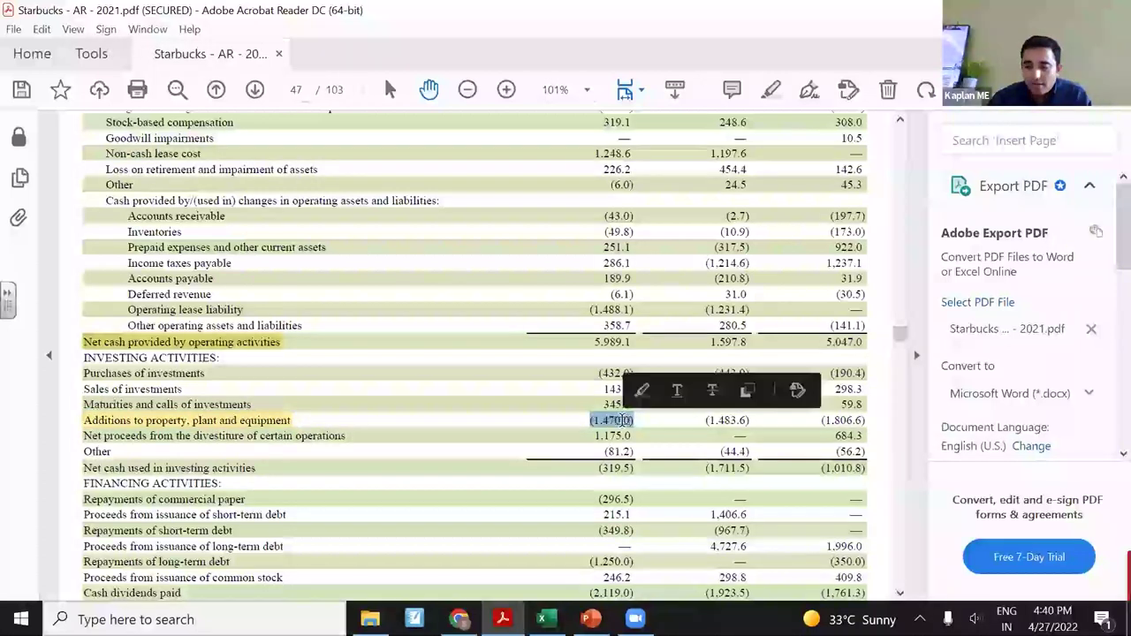
{"action": "key", "text": "ctrl+c"}
{"action": "key", "text": "alt+Tab"}
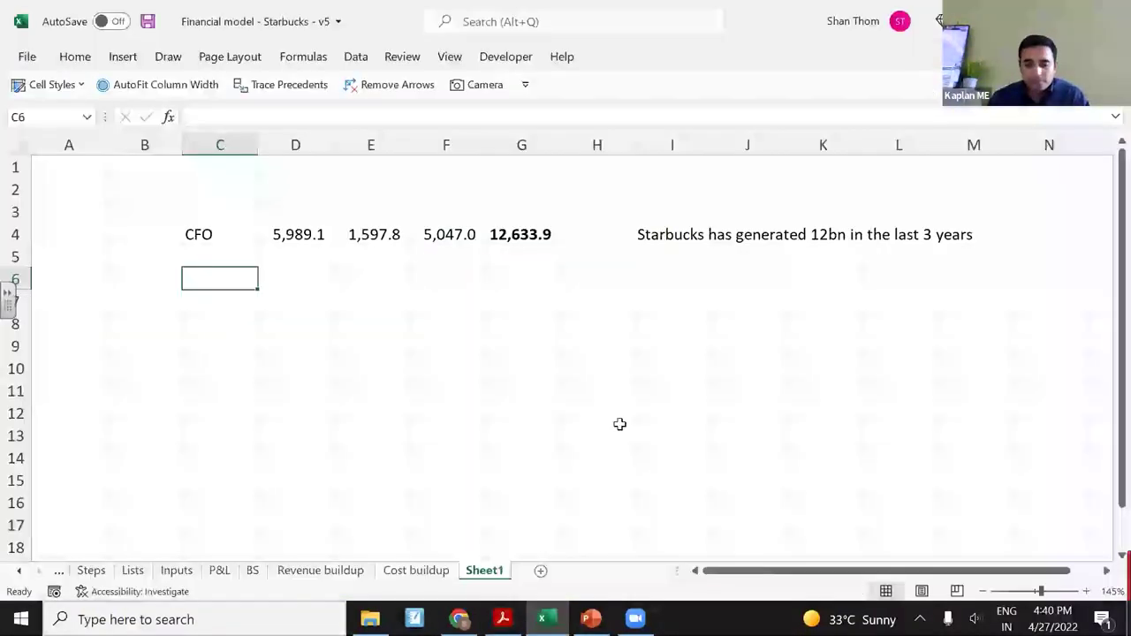
{"action": "key", "text": "Right"}
{"action": "key", "text": "ctrl+v"}
{"action": "key", "text": "Tab"}
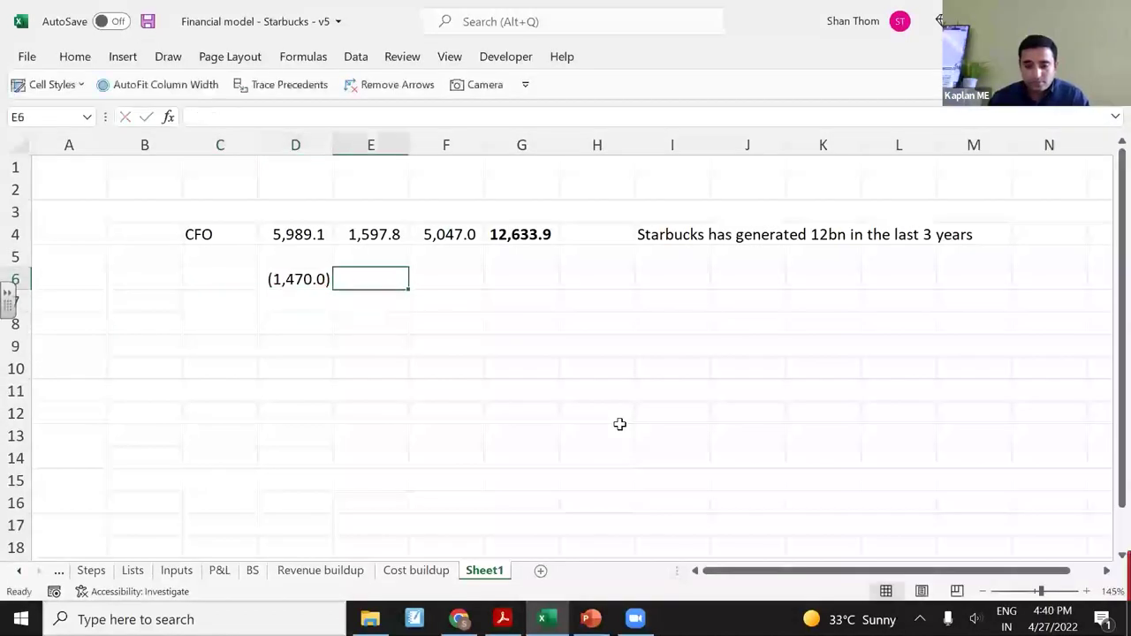
Step: Copy the 2020 additions to property, plant and equipment, (1,483.6), from the Acrobat report into Excel cell E6
{"action": "key", "text": "alt+Tab"}
{"action": "left_click_drag", "start_coordinate": [703, 422], "coordinate": [746, 421]}
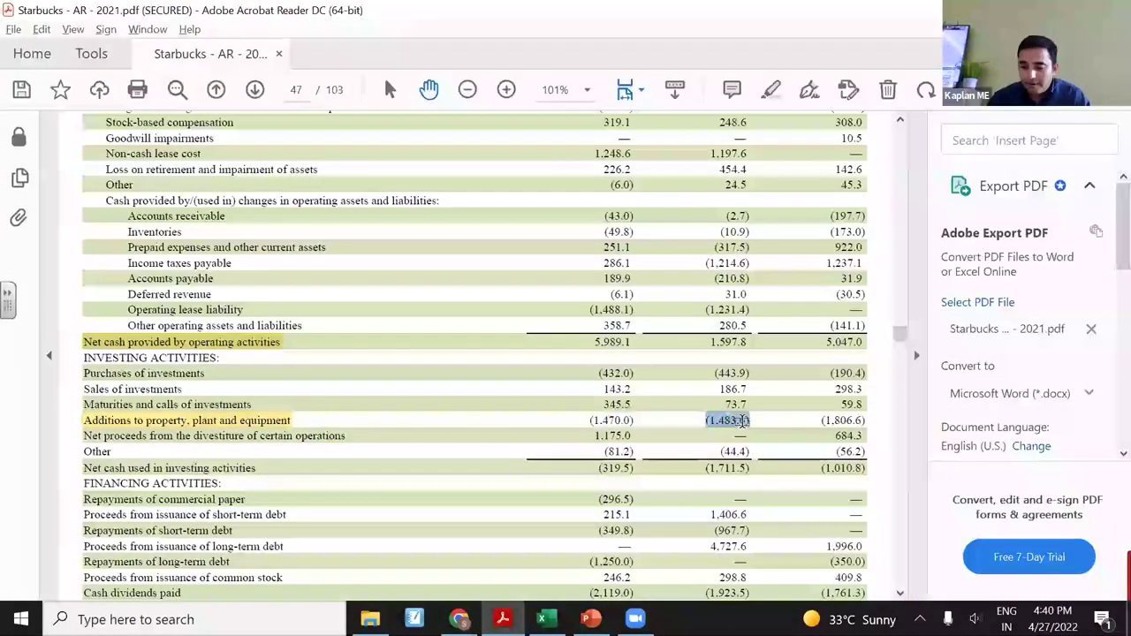
{"action": "scroll", "coordinate": [742, 424], "scroll_direction": "up", "scroll_amount": 5}
{"action": "key", "text": "ctrl+c"}
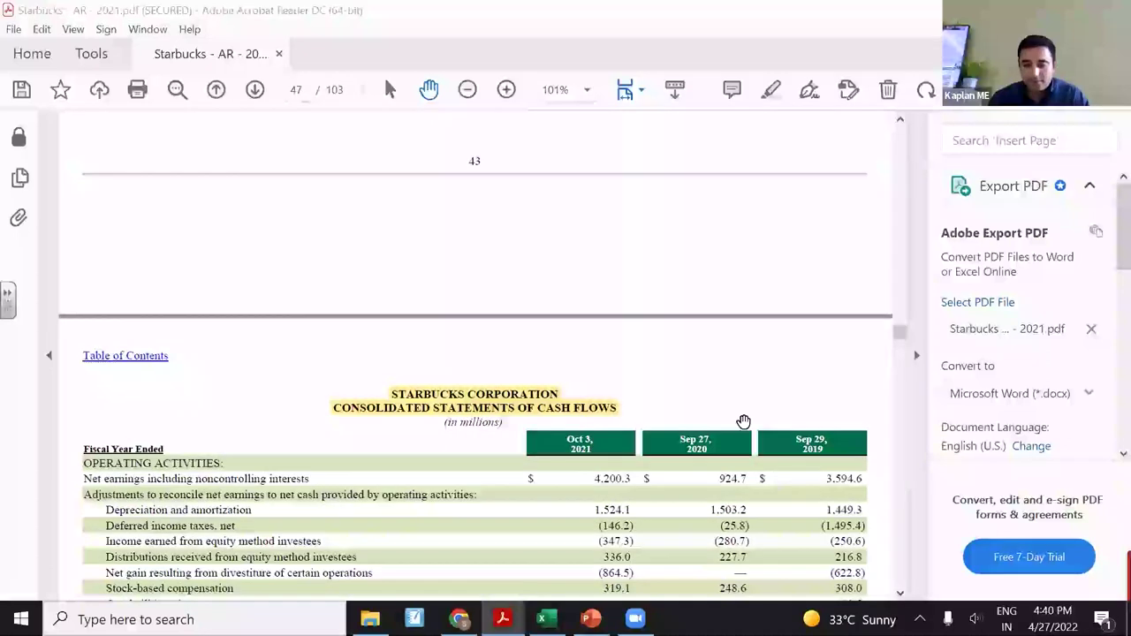
{"action": "key", "text": "alt+Tab"}
{"action": "key", "text": "ctrl+v"}
{"action": "key", "text": "Tab"}
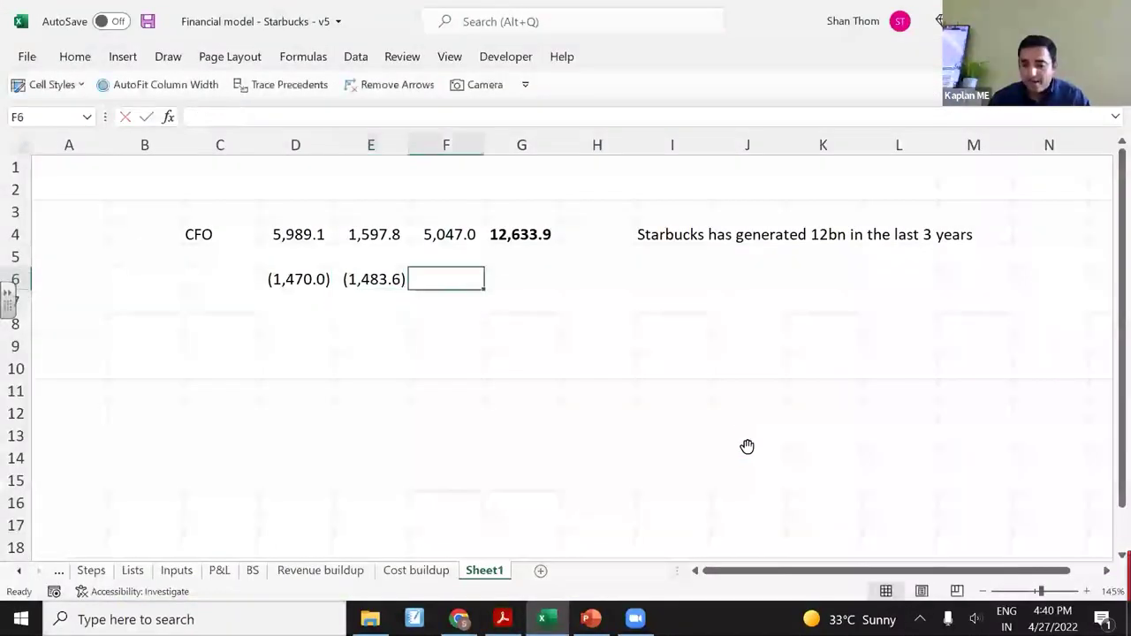
Step: Copy the 2019 additions to property, plant and equipment, (1,806.6), from the Acrobat report into Excel cell F6
{"action": "key", "text": "alt+Tab"}
{"action": "scroll", "coordinate": [746, 445], "scroll_direction": "down", "scroll_amount": 4}
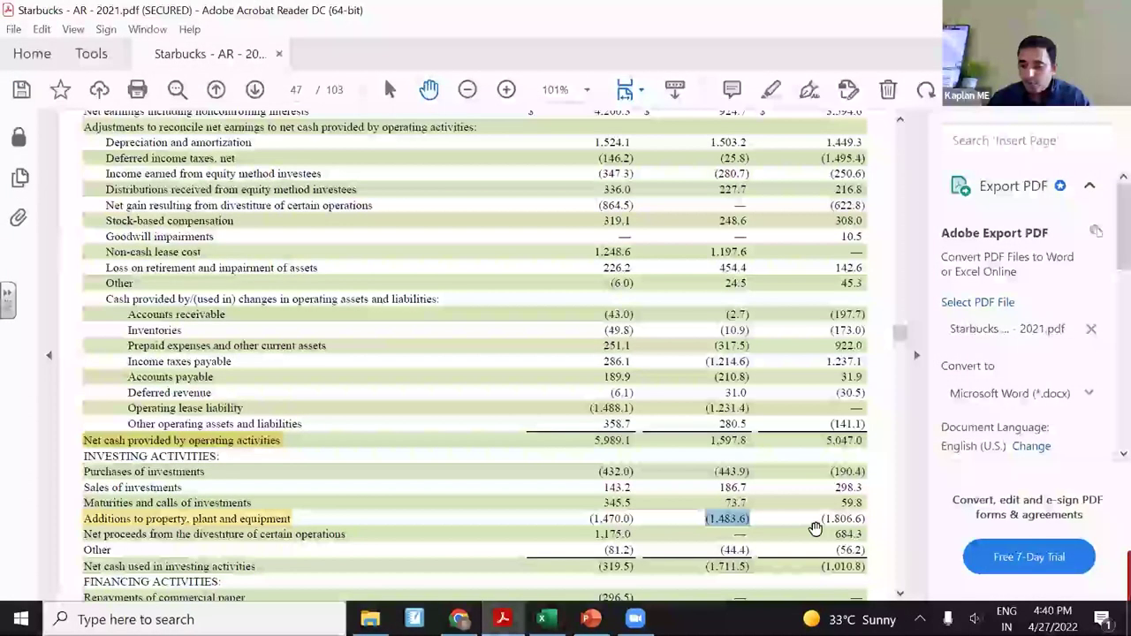
{"action": "left_click_drag", "start_coordinate": [821, 520], "coordinate": [863, 518]}
{"action": "key", "text": "ctrl+c"}
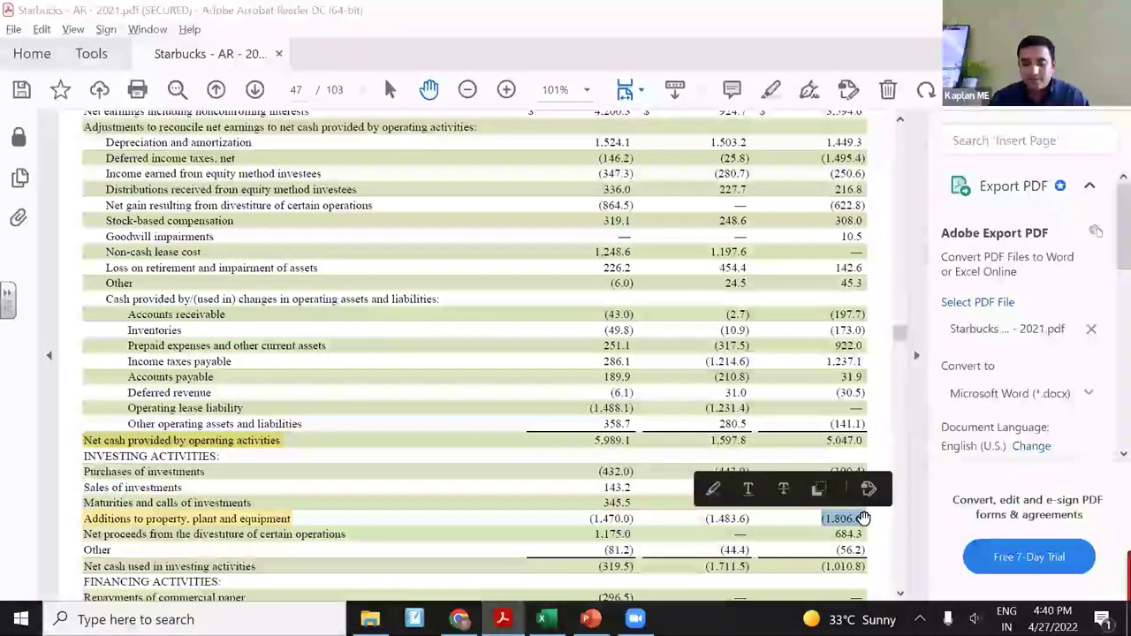
{"action": "key", "text": "alt+Tab"}
{"action": "key", "text": "ctrl+v"}
{"action": "key", "text": "Tab"}
Step: Total the three capital expenditure figures D6:F6 in cell G6 and make the total bold like the CFO total
{"action": "key", "text": "alt+equal"}
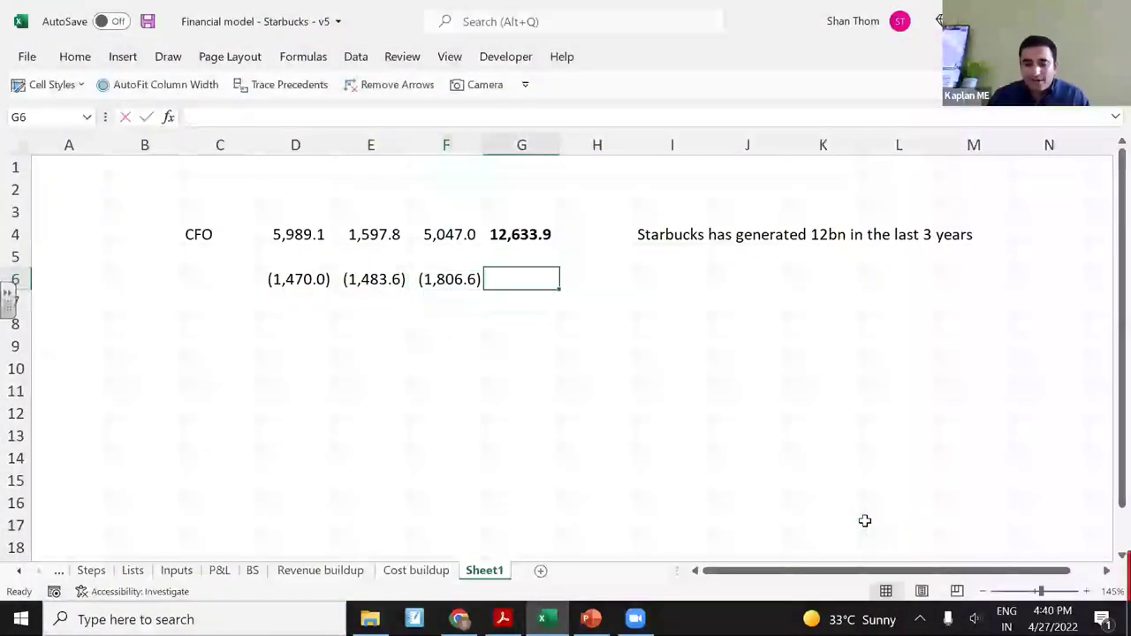
{"action": "key", "text": "ctrl+Return"}
{"action": "key", "text": "Up"}
{"action": "key", "text": "Up"}
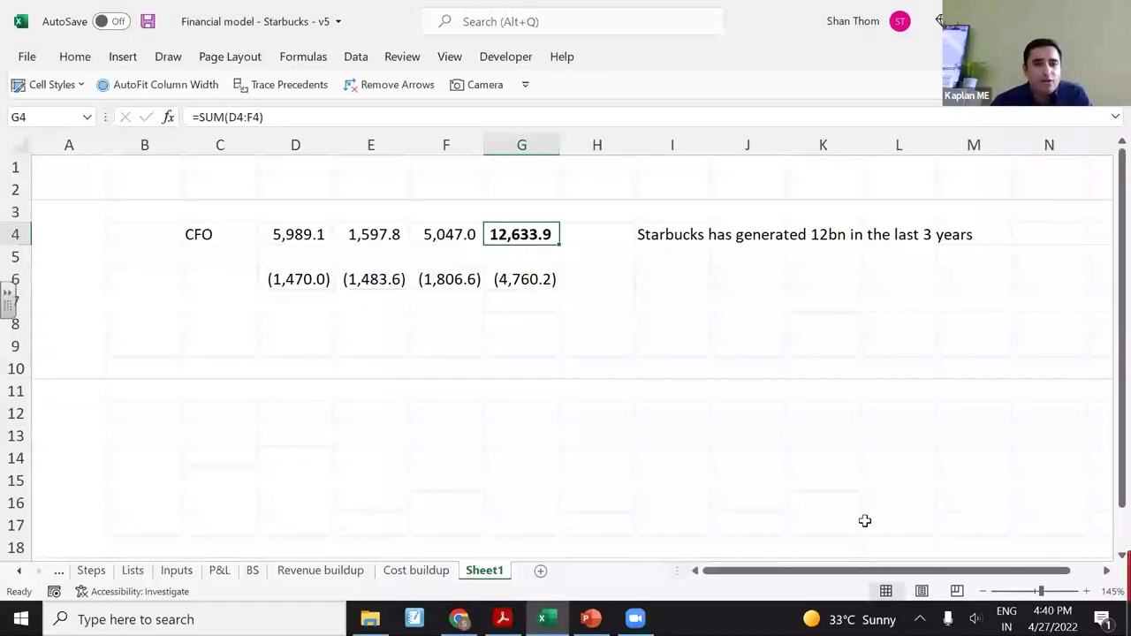
{"action": "key", "text": "Down"}
{"action": "key", "text": "Down"}
{"action": "key", "text": "ctrl+b"}
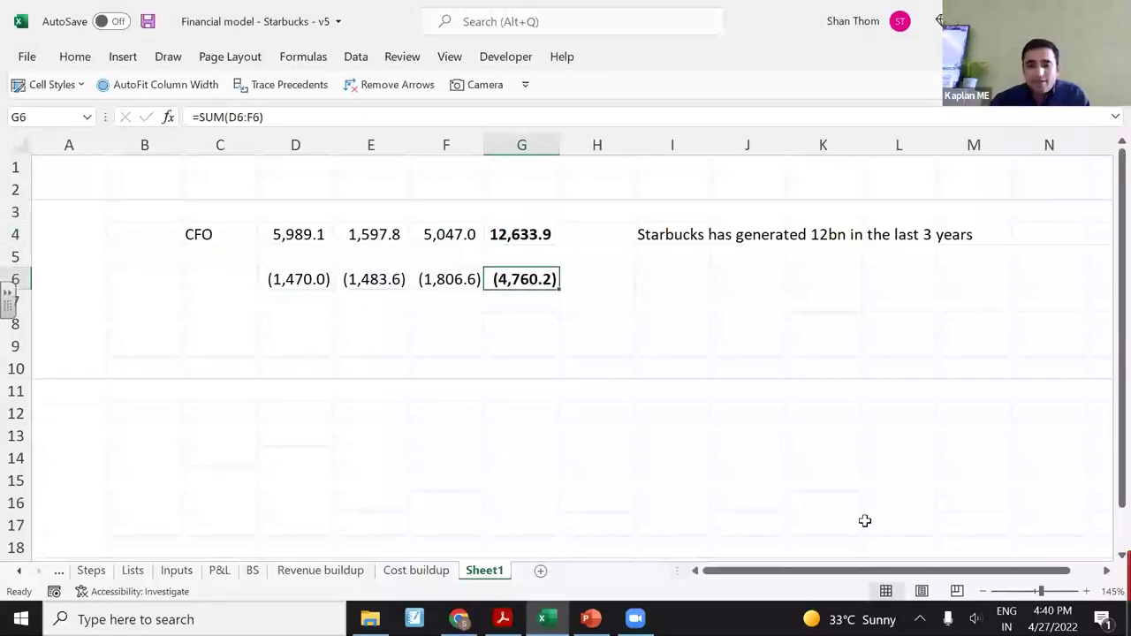
Step: Enter the note "Invested in growth" in cell I6, beside the capital expenditure total
{"action": "key", "text": "Right"}
{"action": "key", "text": "Right"}
{"action": "type", "text": "Inves"}
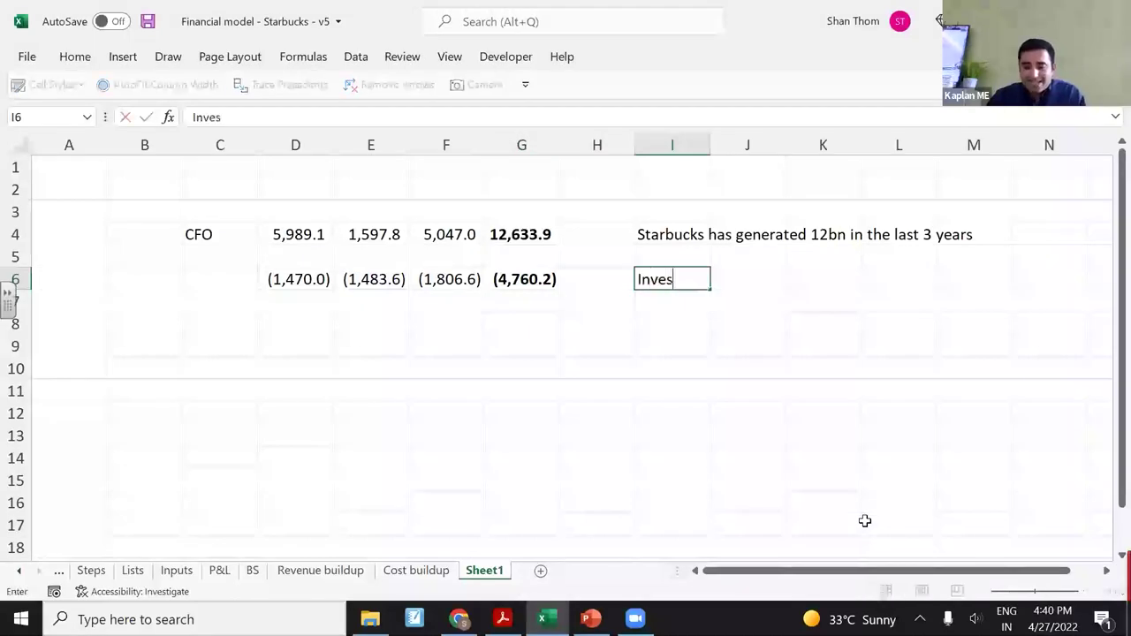
{"action": "type", "text": "ted in growht"}
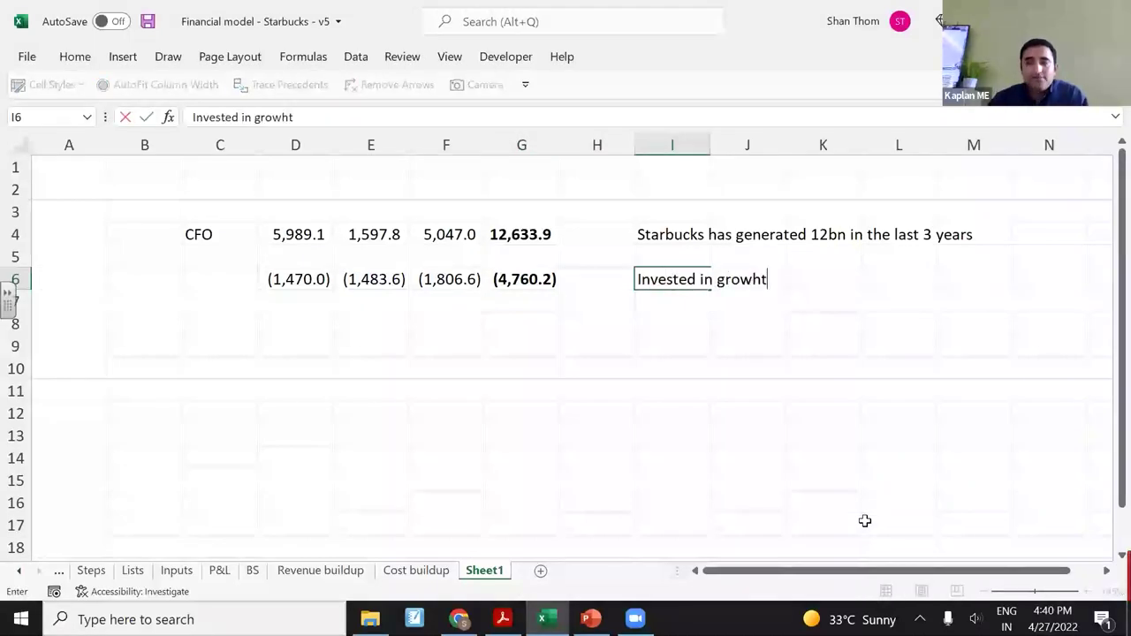
{"action": "key", "text": "BackSpace"}
{"action": "key", "text": "BackSpace"}
{"action": "key", "text": "BackSpace"}
{"action": "type", "text": "wth"}
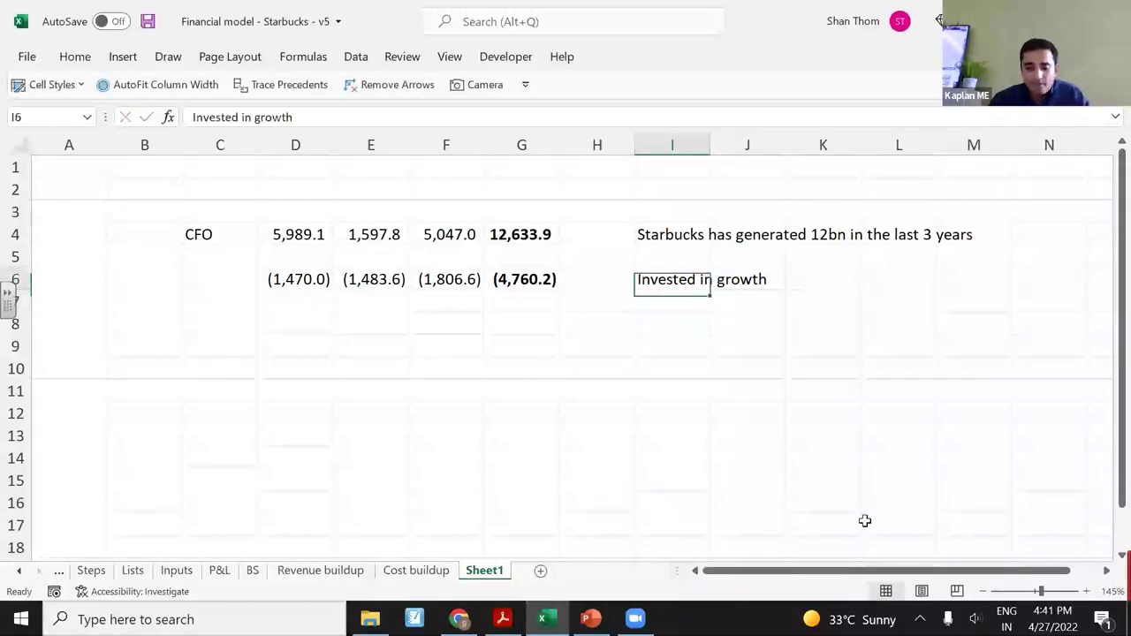
{"action": "key", "text": "F2"}
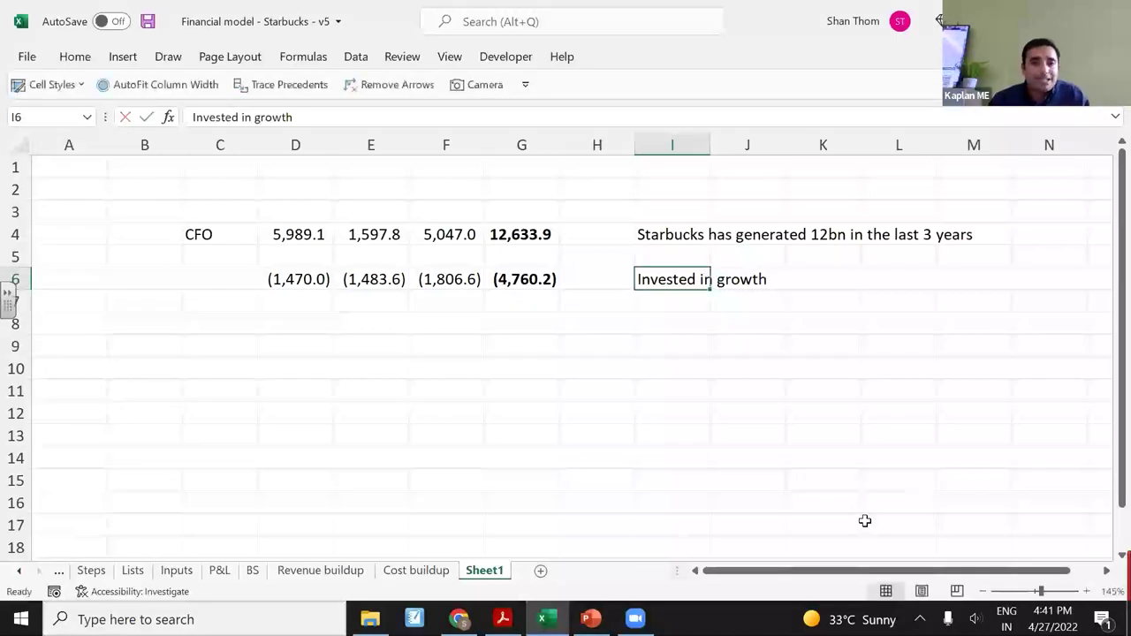
{"action": "key", "text": "Escape"}
{"action": "key", "text": "Left"}
{"action": "key", "text": "Left"}
{"action": "key", "text": "Left"}
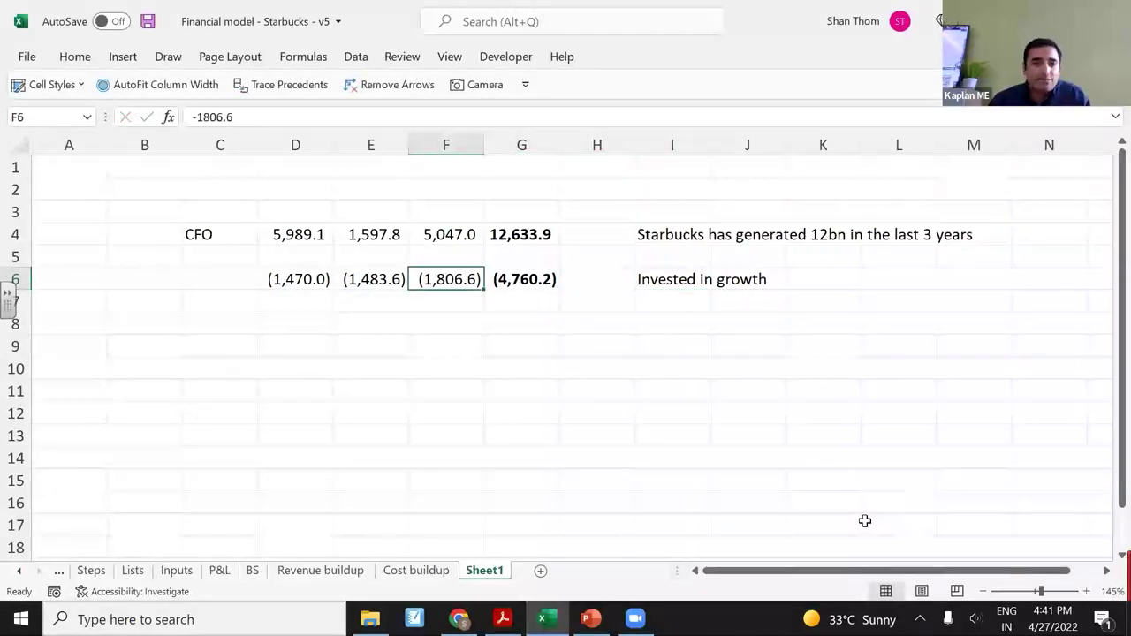
{"action": "key", "text": "Up"}
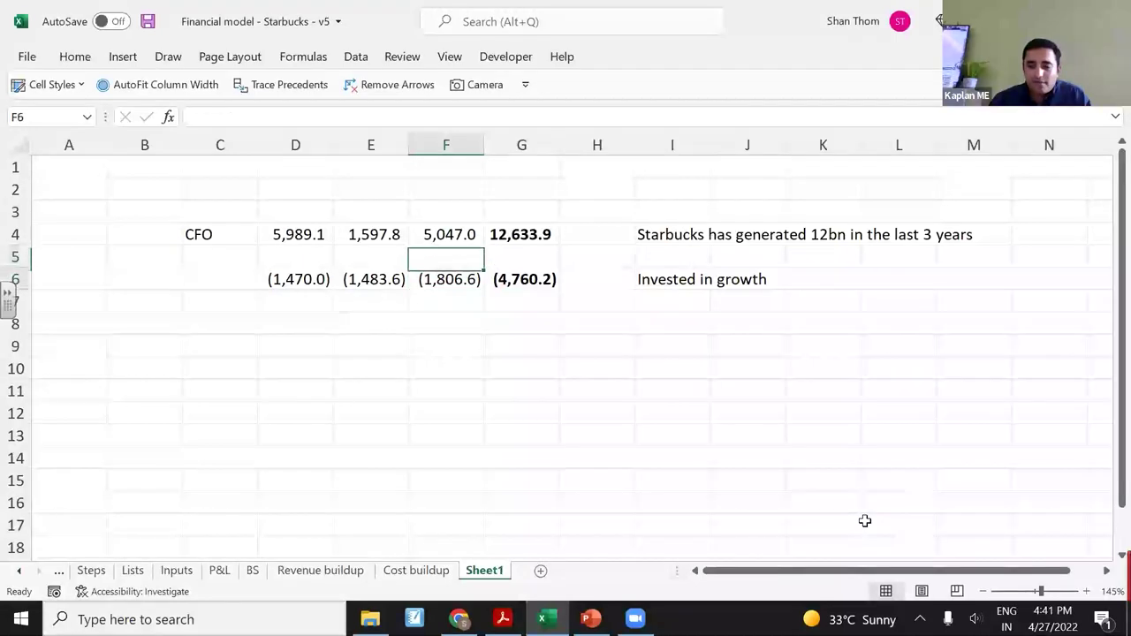
{"action": "key", "text": "Down"}
{"action": "key", "text": "shift+Down"}
{"action": "key", "text": "Down"}
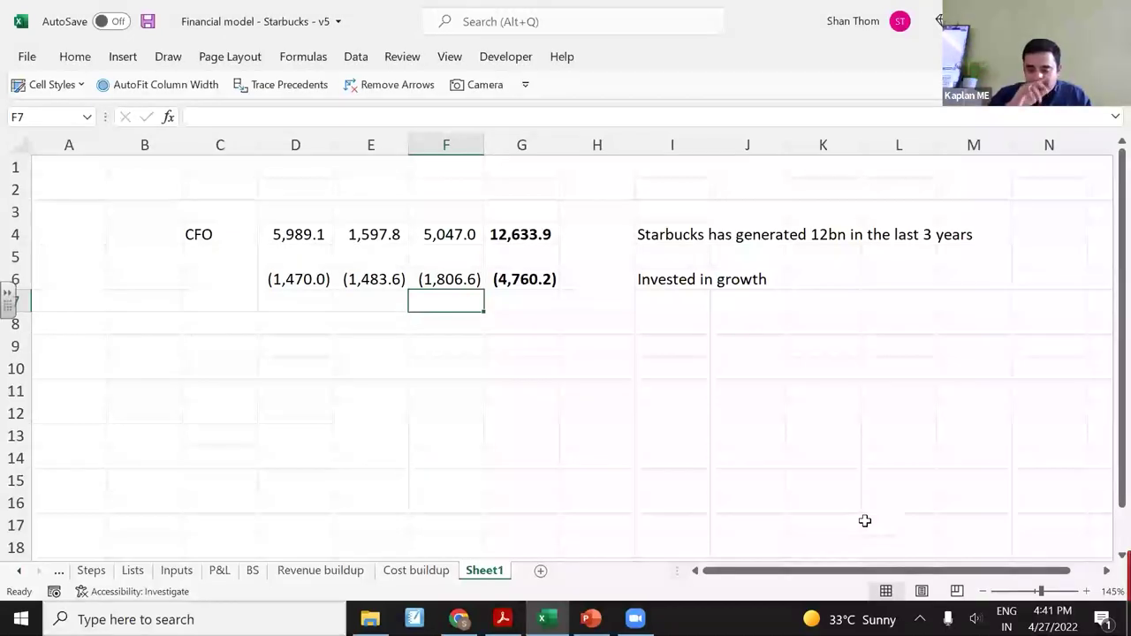
{"action": "key", "text": "Up"}
{"action": "key", "text": "shift+Down"}
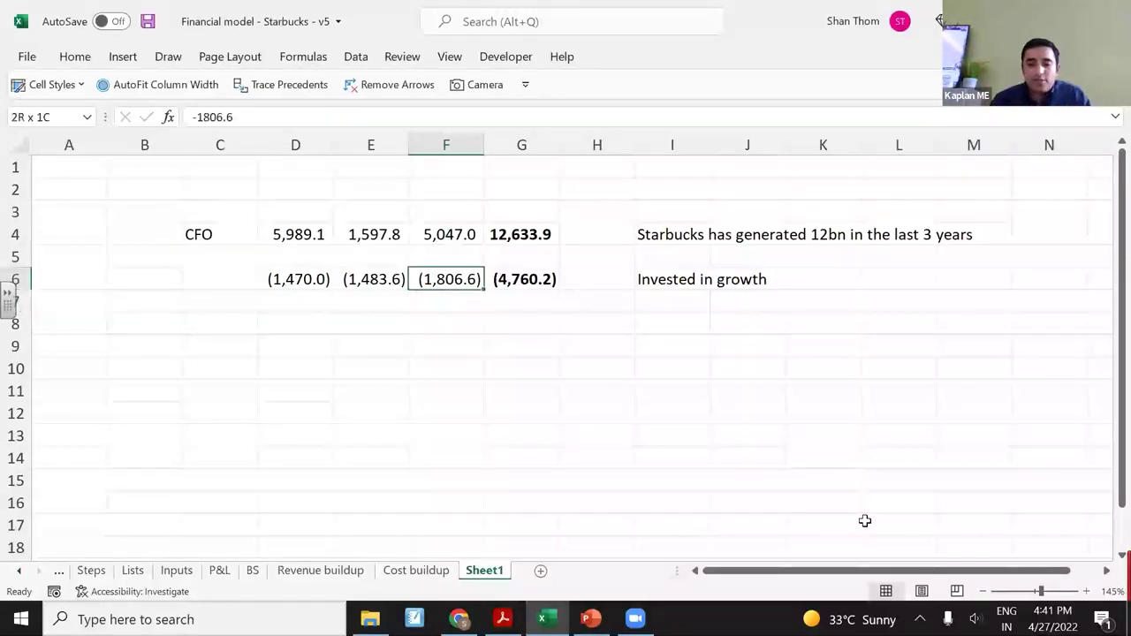
{"action": "key", "text": "shift+Up"}
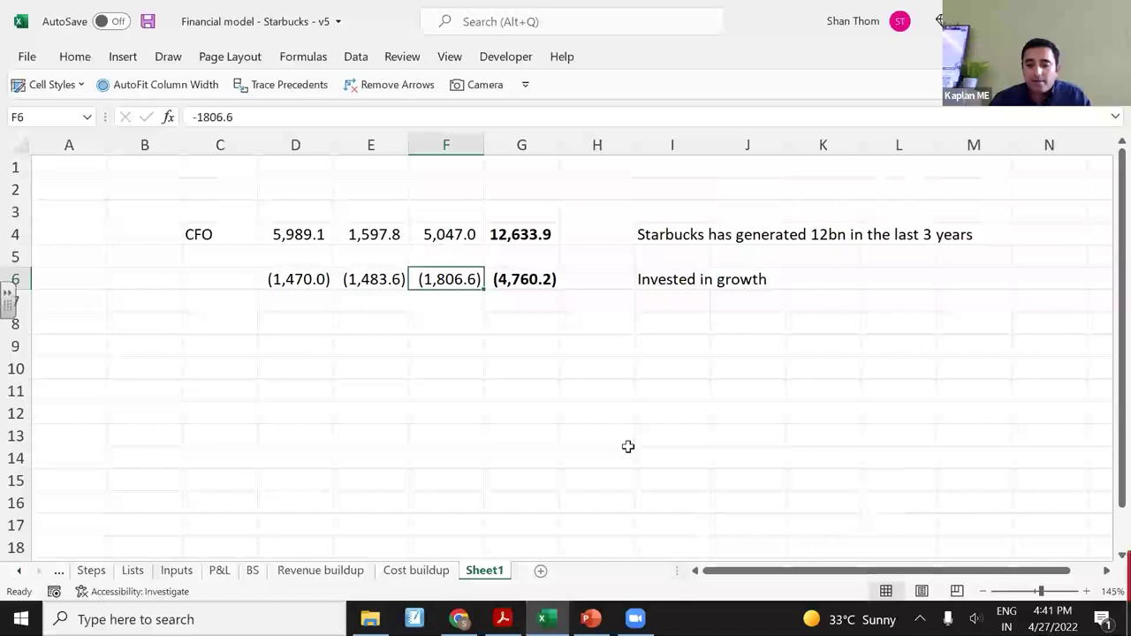
Step: Switch to the Acrobat report and compare depreciation and amortization with the additions to property, plant and equipment across the three years
{"action": "key", "text": "alt+Tab"}
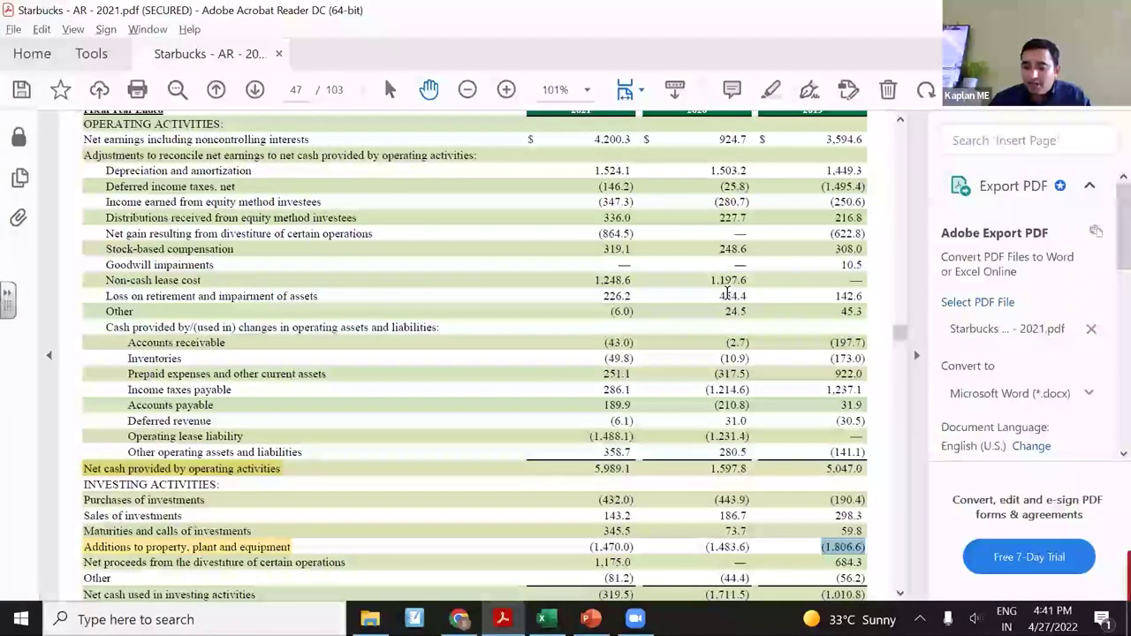
{"action": "left_click", "coordinate": [666, 183]}
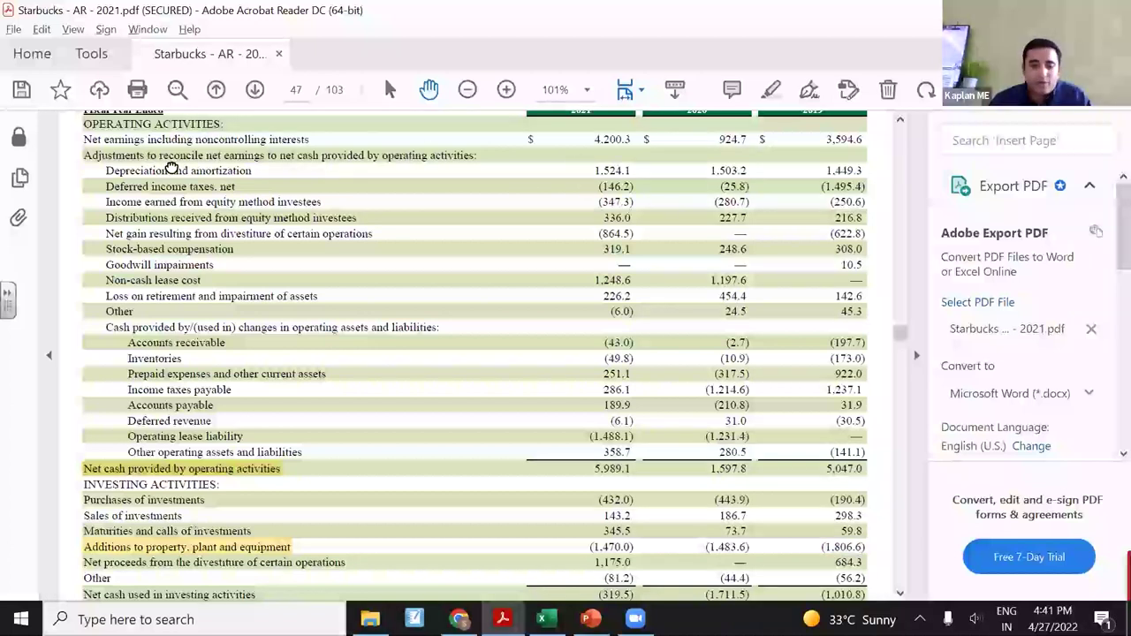
{"action": "left_click_drag", "start_coordinate": [183, 170], "coordinate": [278, 168]}
{"action": "left_click", "coordinate": [278, 168]}
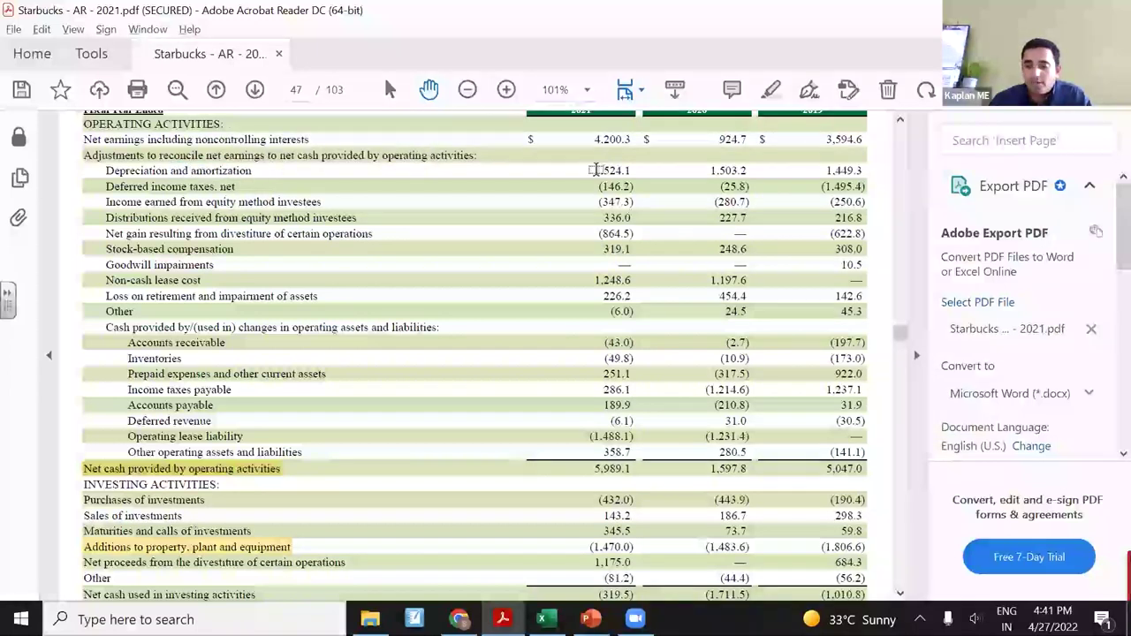
{"action": "left_click_drag", "start_coordinate": [597, 170], "coordinate": [631, 168]}
{"action": "left_click", "coordinate": [636, 171]}
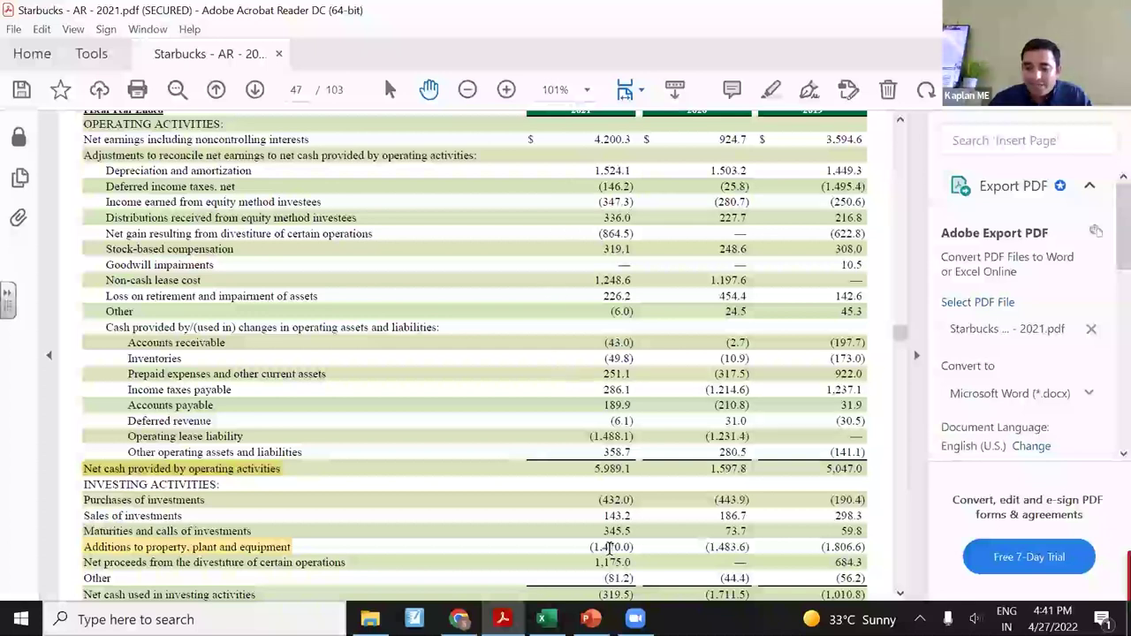
{"action": "left_click_drag", "start_coordinate": [594, 549], "coordinate": [832, 534]}
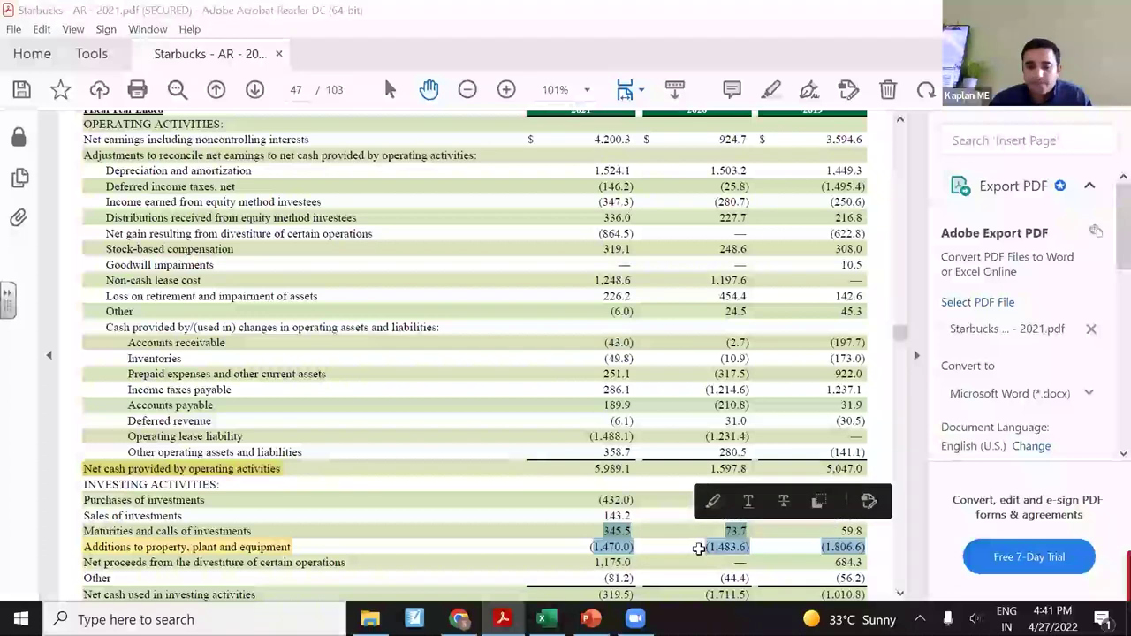
Step: Return to Excel and label the capital expenditure row "CFI" in cell C6
{"action": "key", "text": "alt+Tab"}
{"action": "left_click", "coordinate": [310, 305]}
{"action": "key", "text": "Left"}
{"action": "key", "text": "Up"}
{"action": "type", "text": "CFI"}
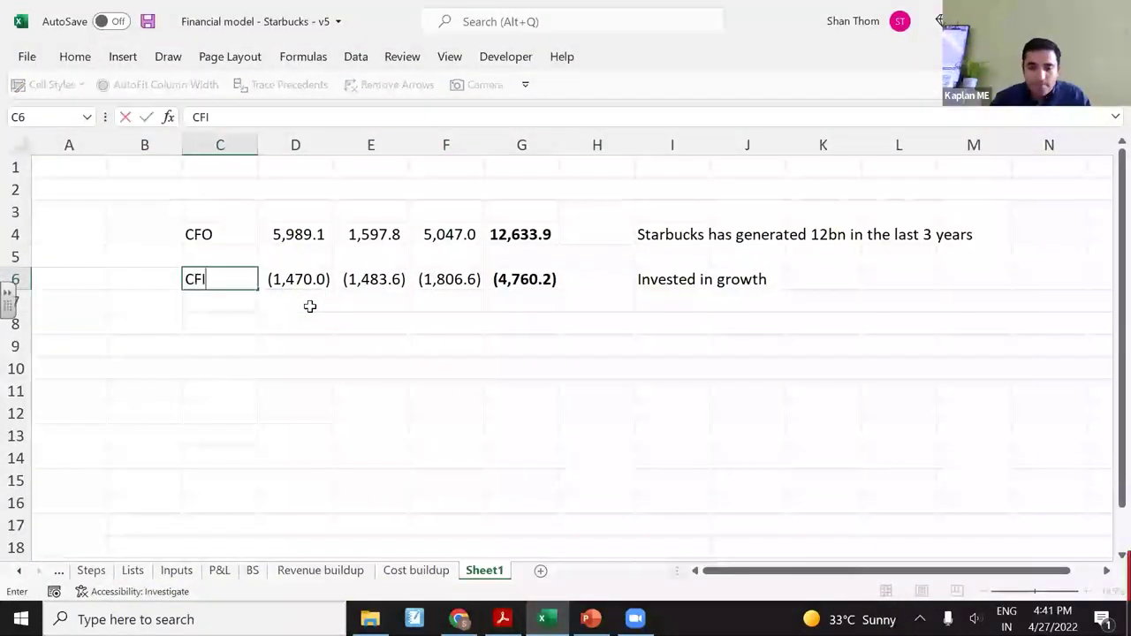
{"action": "key", "text": "Return"}
{"action": "key", "text": "Down"}
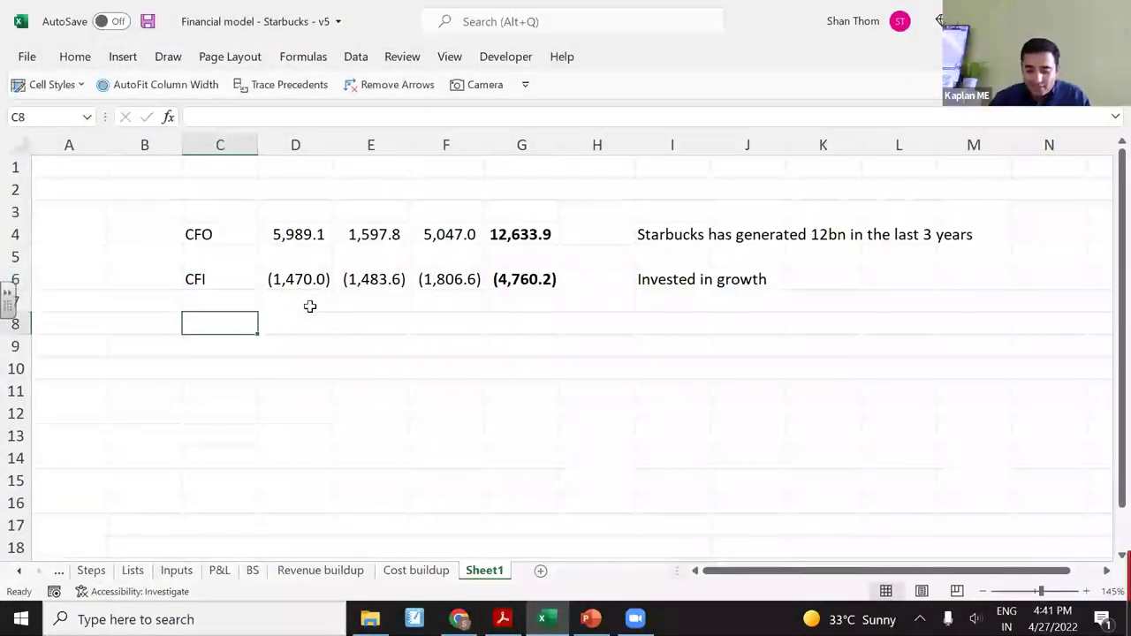
Step: Enter the label "Given to shareholders" in cell C8 and autofit the width of column C
{"action": "type", "text": "Given "}
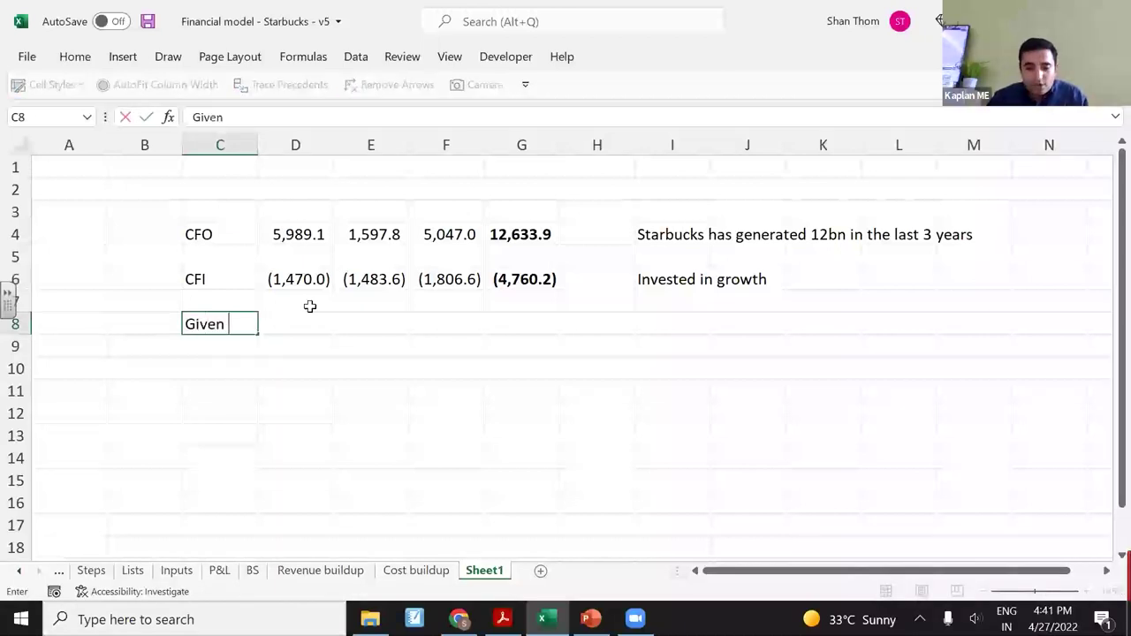
{"action": "type", "text": "to hsar"}
{"action": "key", "text": "BackSpace"}
{"action": "key", "text": "BackSpace"}
{"action": "key", "text": "BackSpace"}
{"action": "key", "text": "BackSpace"}
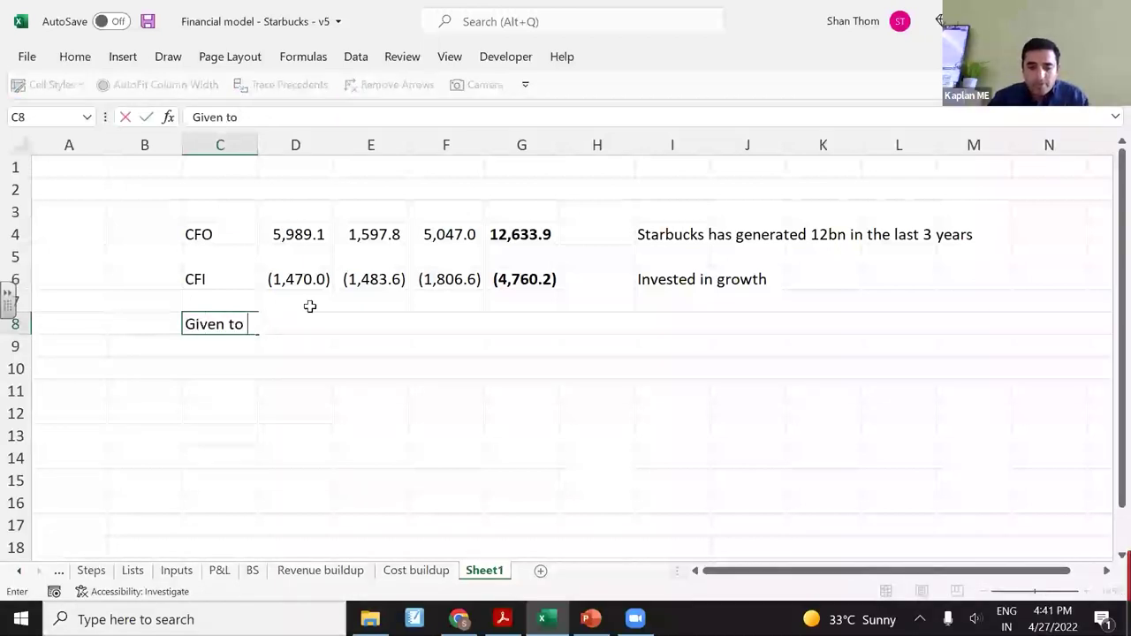
{"action": "type", "text": "shareholders"}
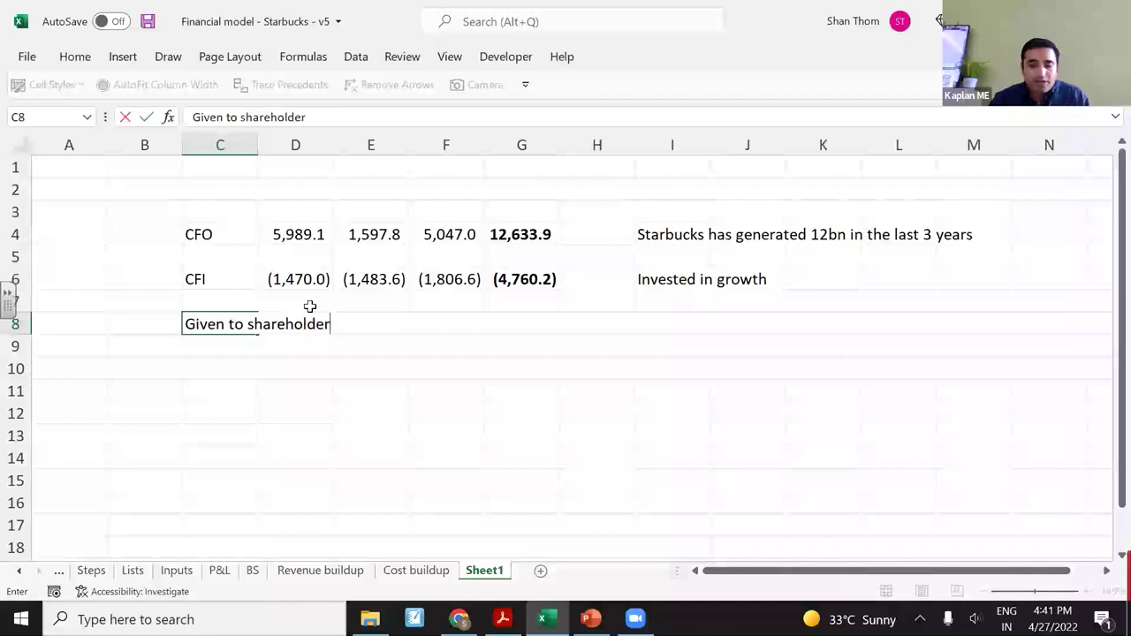
{"action": "key", "text": "ctrl+Return"}
{"action": "key", "text": "alt+h"}
{"action": "key", "text": "o"}
{"action": "key", "text": "i"}
{"action": "key", "text": "Right"}
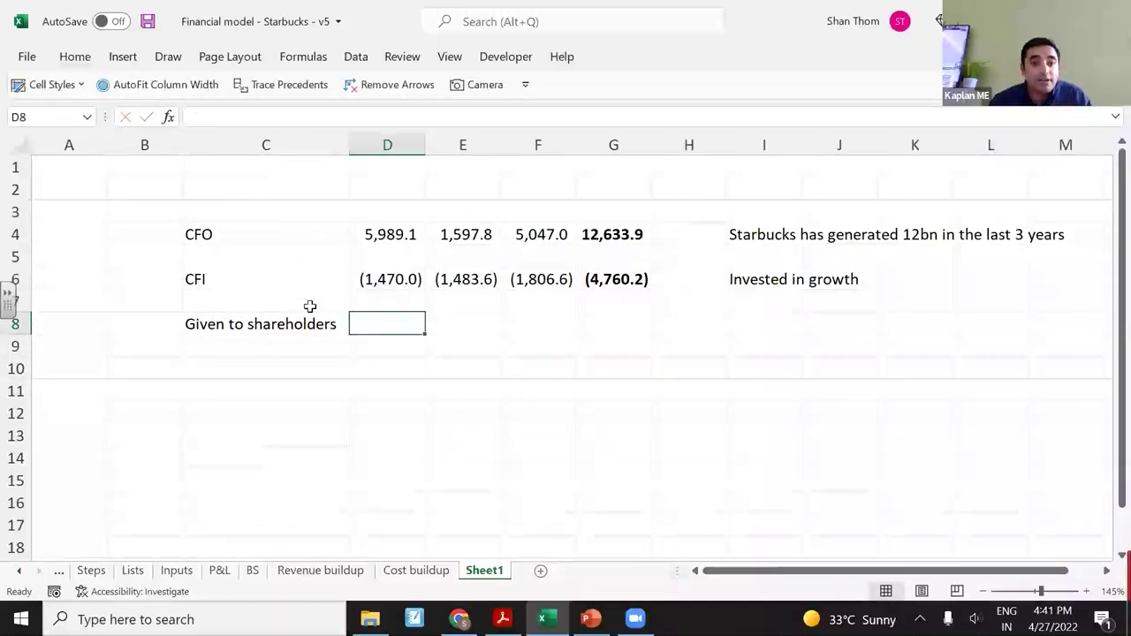
Step: Switch to the Acrobat report, highlight the "Cash dividends paid" label under financing activities and select its three yearly figures
{"action": "key", "text": "alt+Tab"}
{"action": "scroll", "coordinate": [379, 324], "scroll_direction": "down", "scroll_amount": 5}
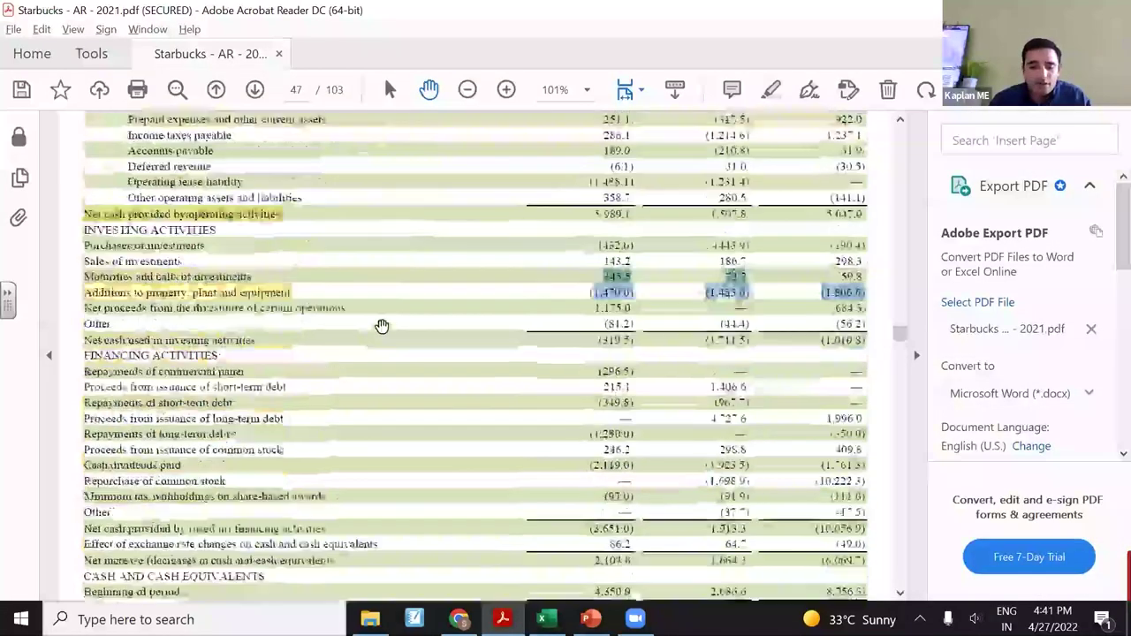
{"action": "left_click", "coordinate": [110, 429]}
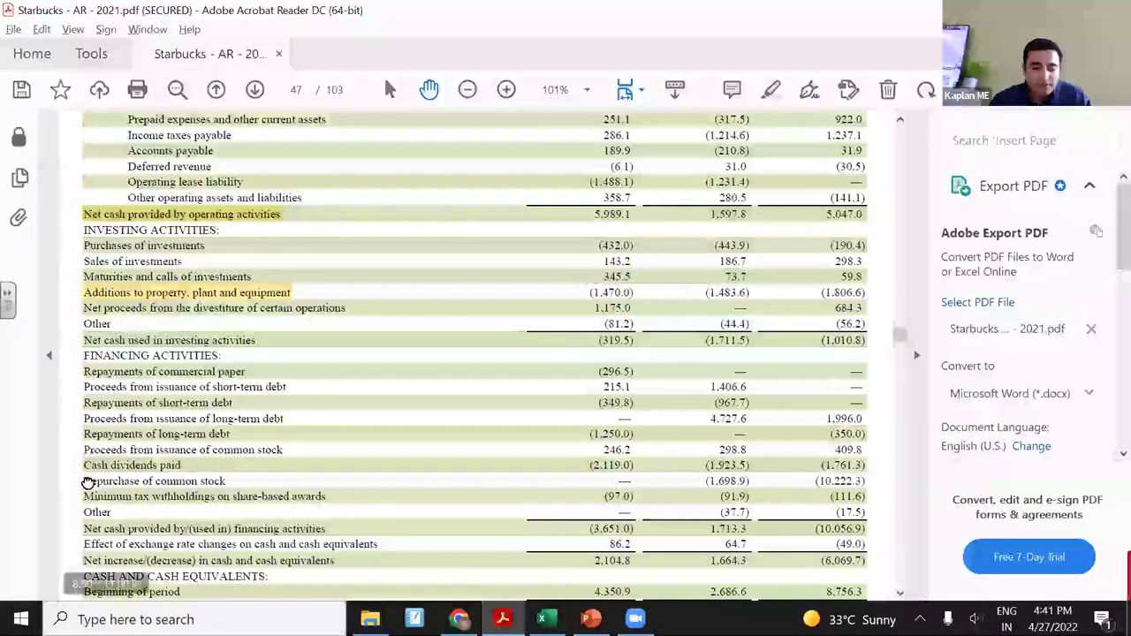
{"action": "left_click_drag", "start_coordinate": [84, 465], "coordinate": [181, 465]}
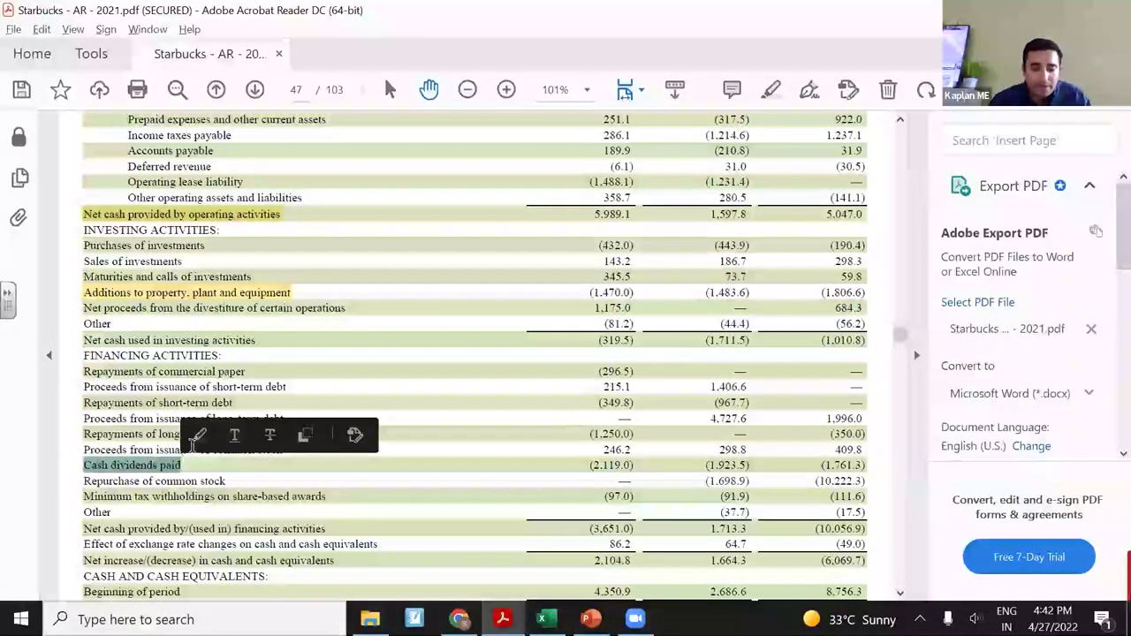
{"action": "left_click", "coordinate": [196, 436]}
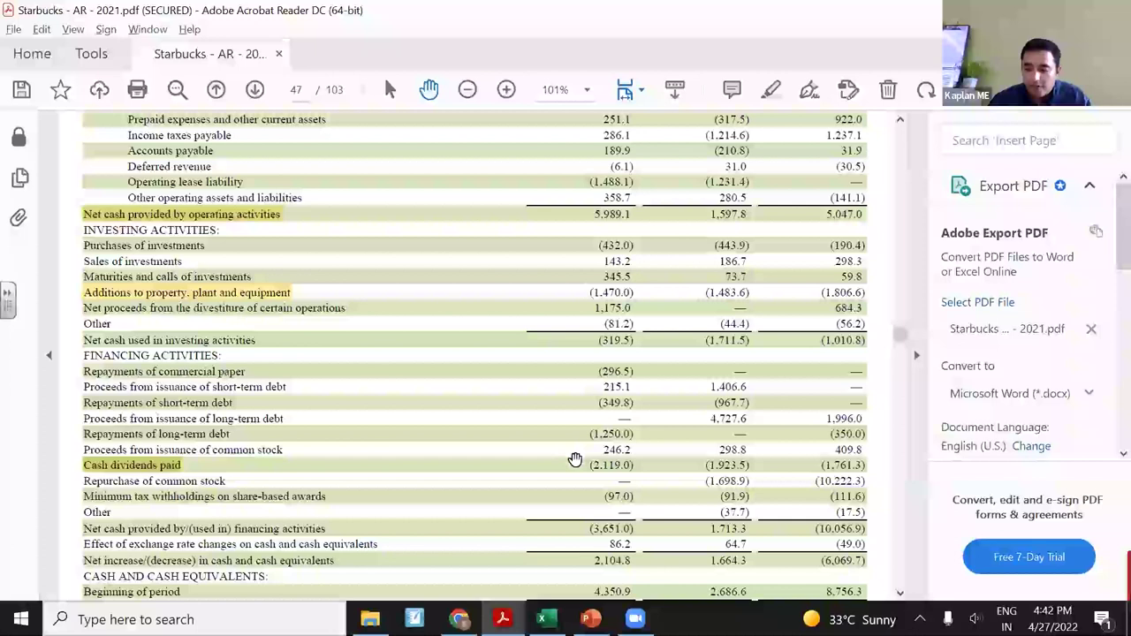
{"action": "left_click_drag", "start_coordinate": [586, 465], "coordinate": [848, 470]}
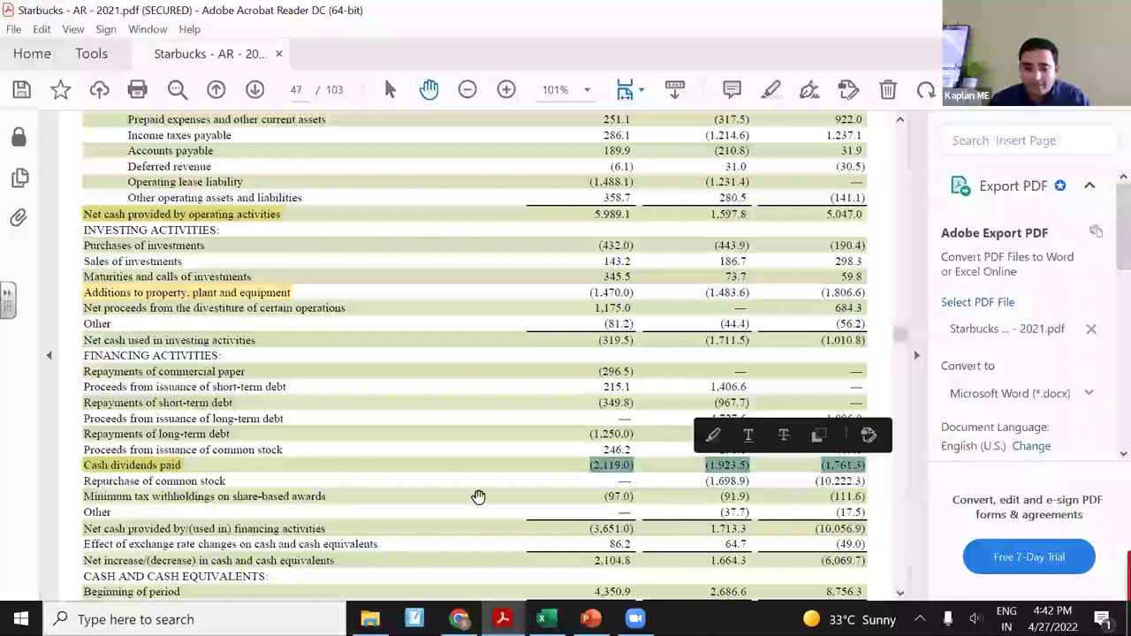
Step: Highlight the "Repurchase of common stock" label and its 2020 and 2019 figures, (1,698.9) and (10,222.3)
{"action": "left_click", "coordinate": [86, 468]}
{"action": "mouse_move", "coordinate": [86, 482]}
{"action": "left_mouse_down"}
{"action": "mouse_move", "coordinate": [226, 481]}
{"action": "mouse_move", "coordinate": [221, 468]}
{"action": "left_mouse_up"}
{"action": "left_click", "coordinate": [235, 452]}
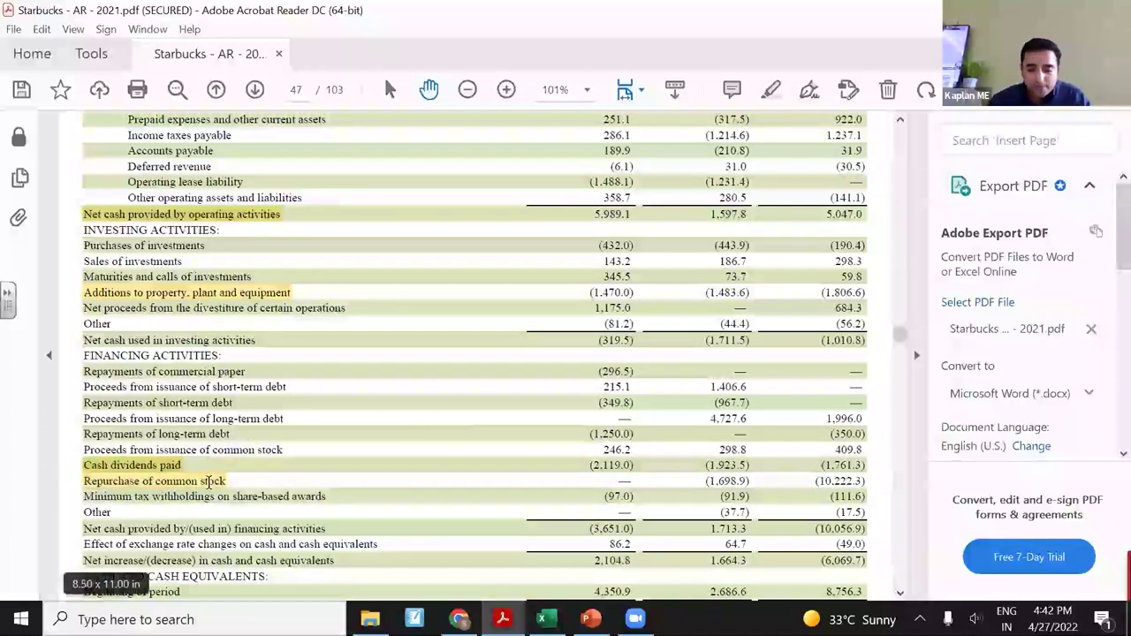
{"action": "left_click_drag", "start_coordinate": [696, 481], "coordinate": [751, 481]}
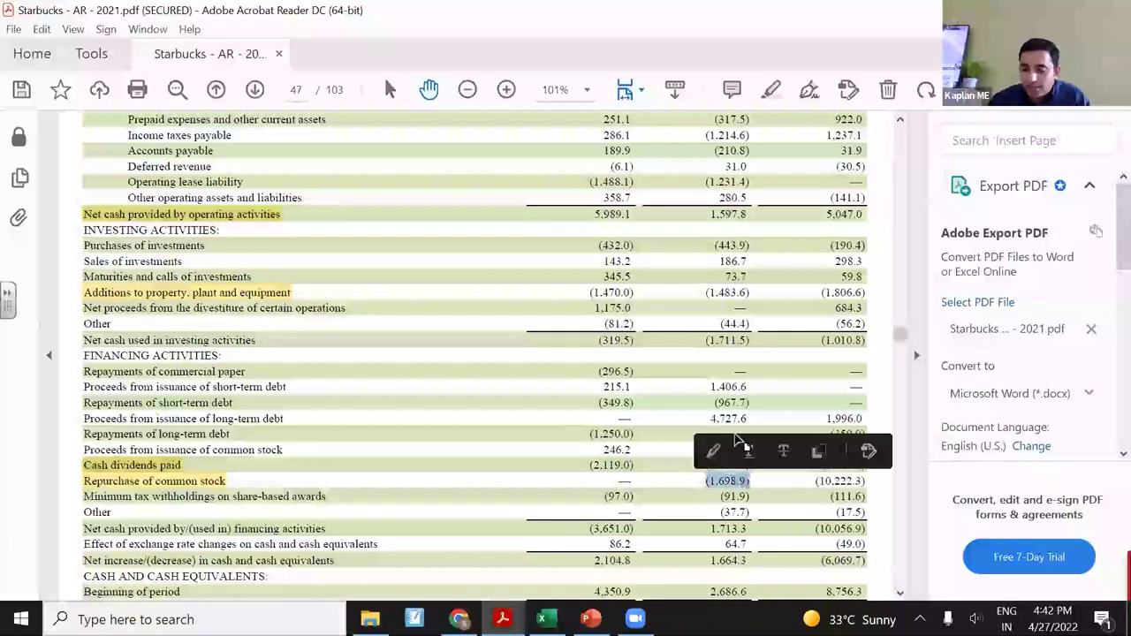
{"action": "left_click", "coordinate": [713, 449]}
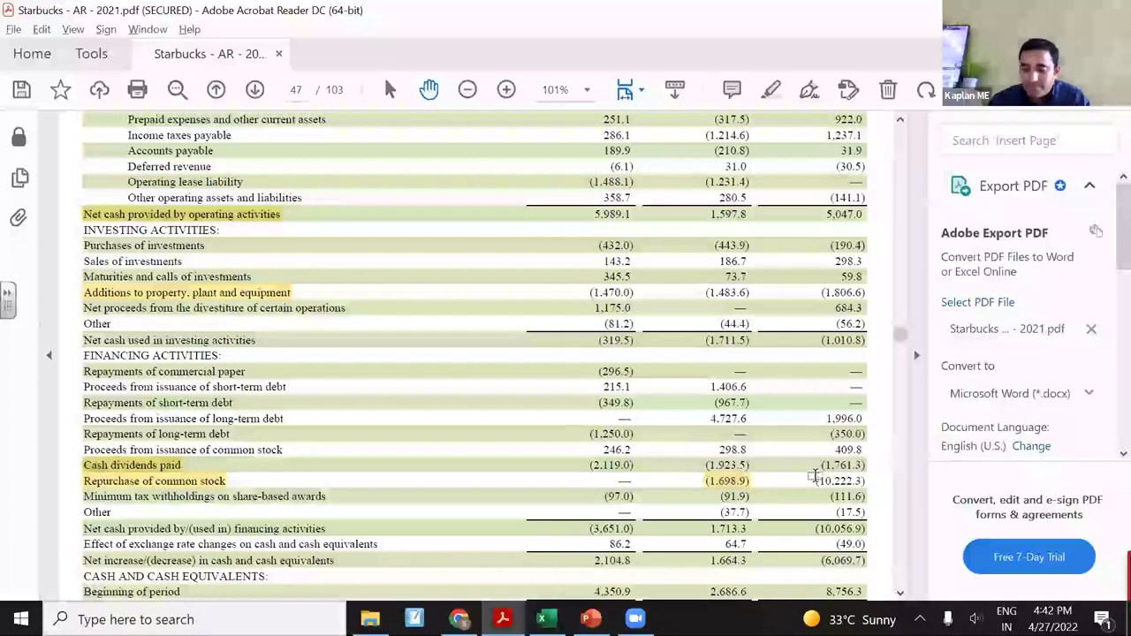
{"action": "left_click_drag", "start_coordinate": [815, 481], "coordinate": [861, 484]}
{"action": "left_click", "coordinate": [713, 450]}
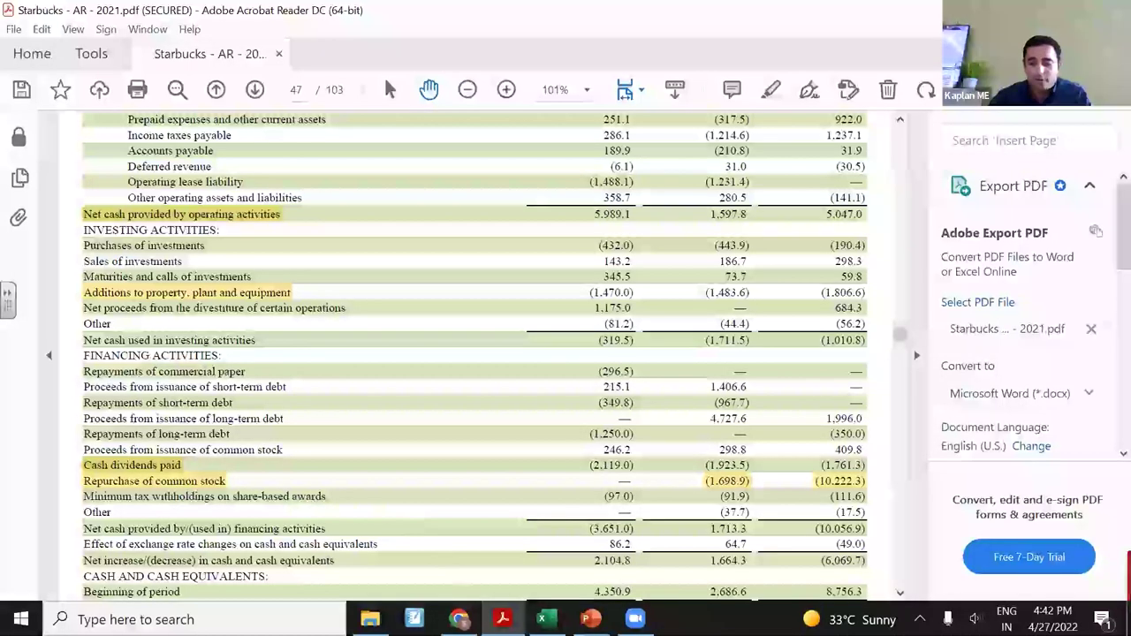
{"action": "mouse_move", "coordinate": [501, 619]}
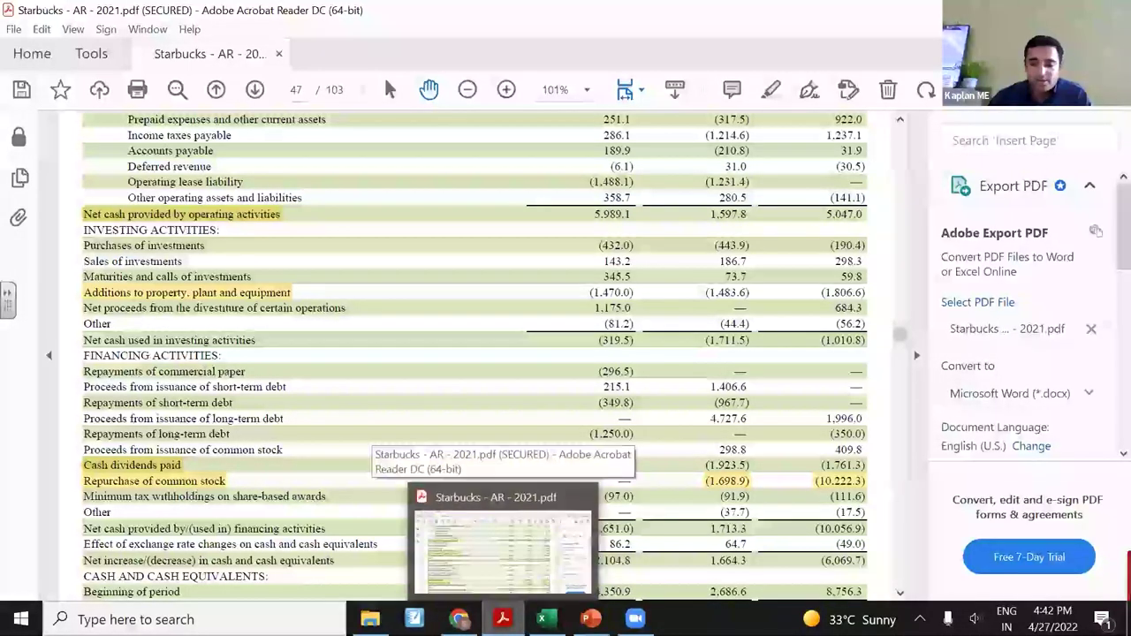
Step: Enter 5 in cell D11, beside the 100.0 value on Sheet1
{"action": "mouse_move", "coordinate": [590, 619]}
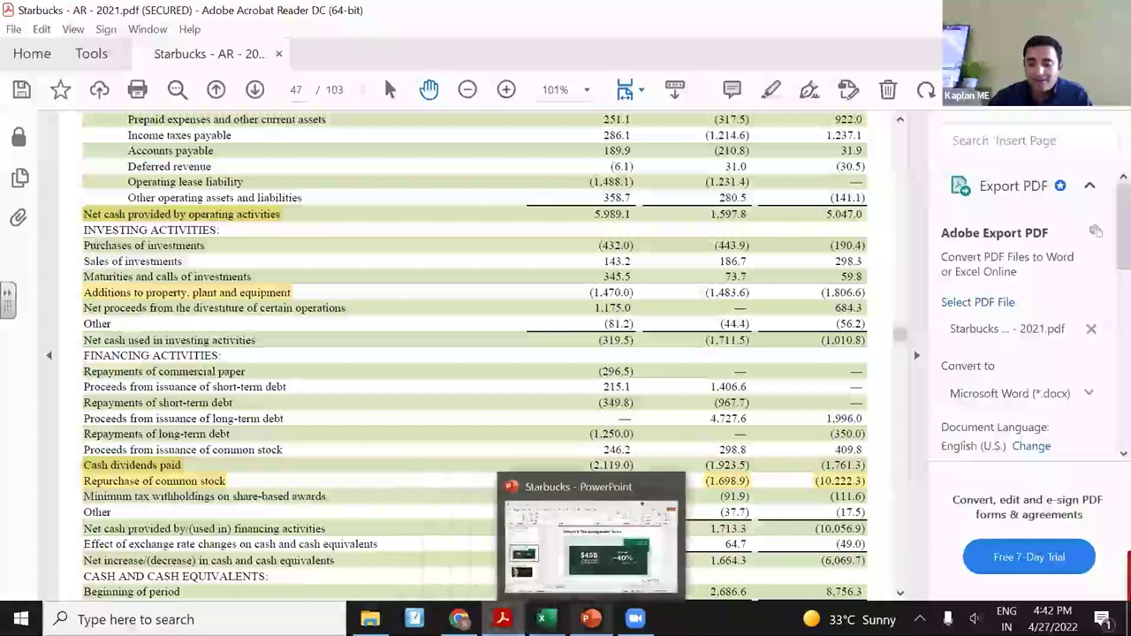
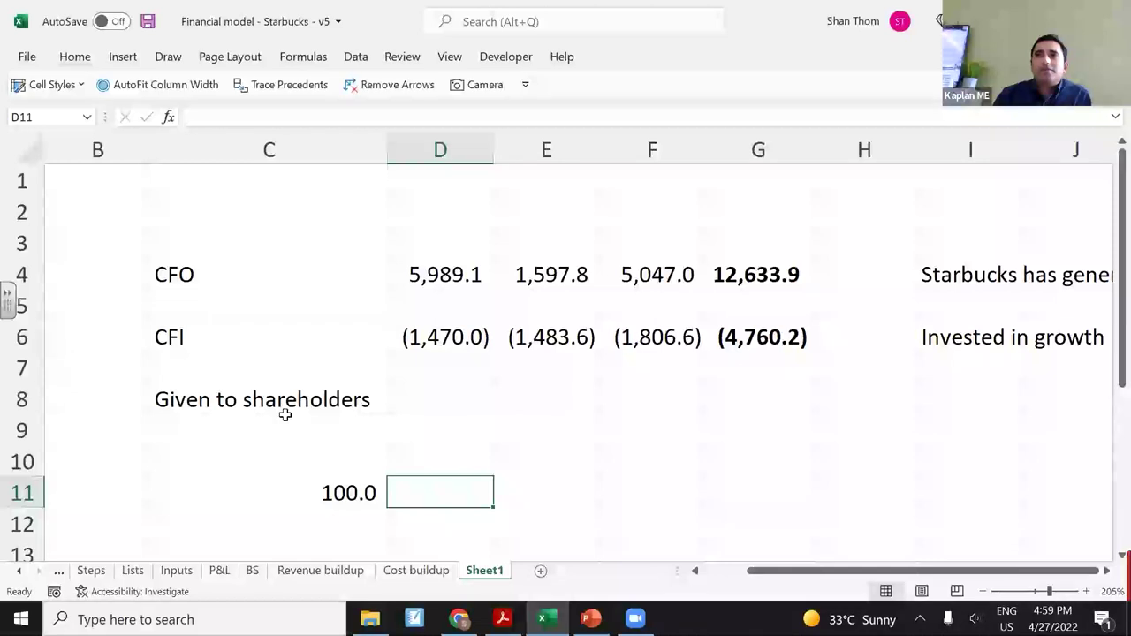
{"action": "type", "text": "5"}
{"action": "key", "text": "Return"}
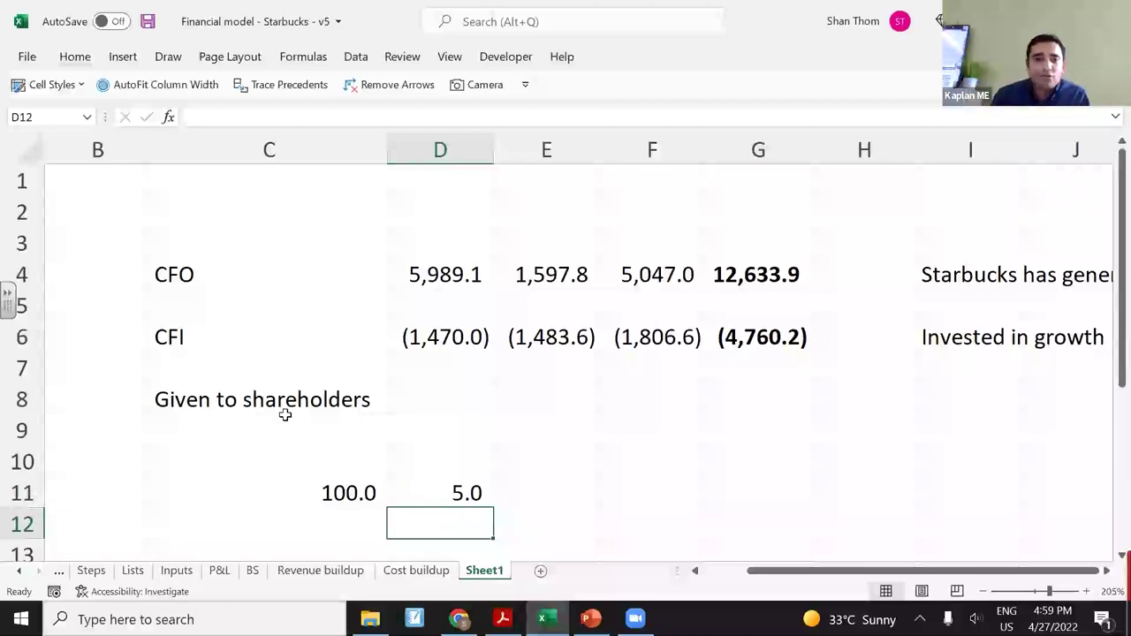
Step: Enter a formula in cell E9 that divides C11 by D11
{"action": "key", "text": "Up"}
{"action": "key", "text": "Up"}
{"action": "key", "text": "Up"}
{"action": "key", "text": "Right"}
{"action": "type", "text": "="}
{"action": "key", "text": "Left"}
{"action": "key", "text": "Down"}
{"action": "key", "text": "Left"}
{"action": "key", "text": "Down"}
{"action": "type", "text": "/"}
{"action": "key", "text": "Down"}
{"action": "key", "text": "Down"}
{"action": "key", "text": "Left"}
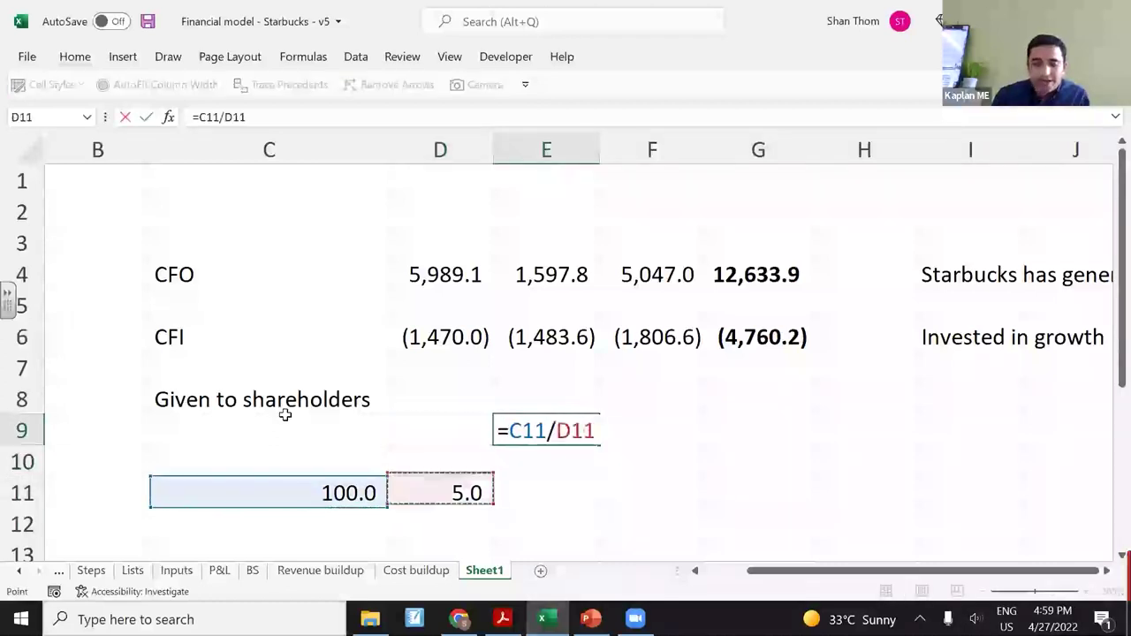
{"action": "key", "text": "Return"}
{"action": "key", "text": "Up"}
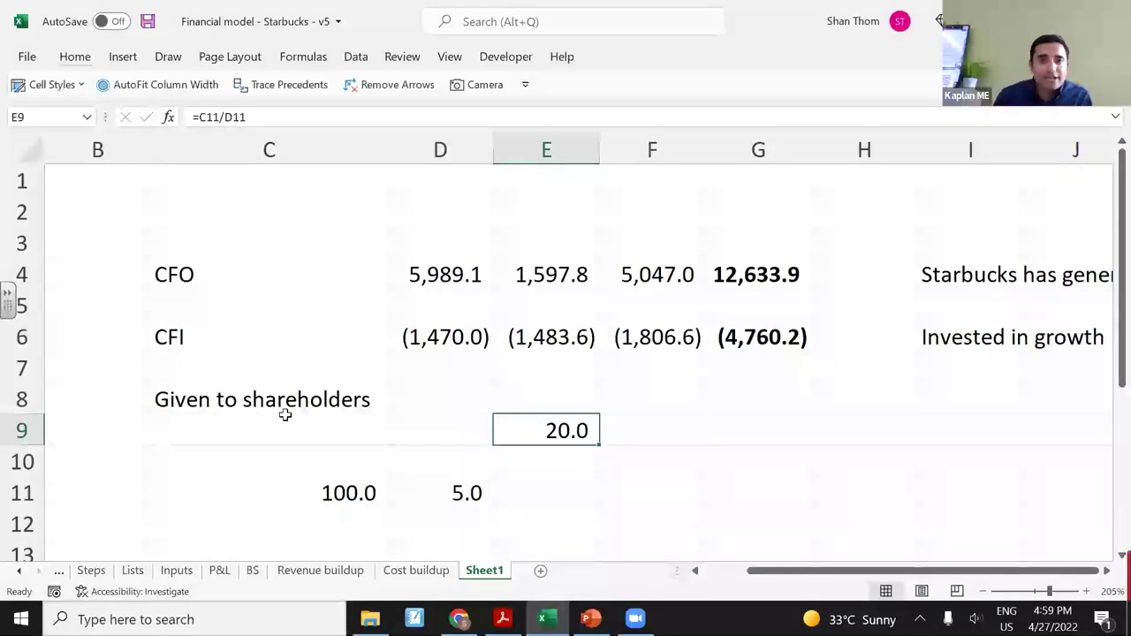
Step: Enter 5 in cell E11, next to the value in D11
{"action": "key", "text": "Left"}
{"action": "key", "text": "Down"}
{"action": "key", "text": "Down"}
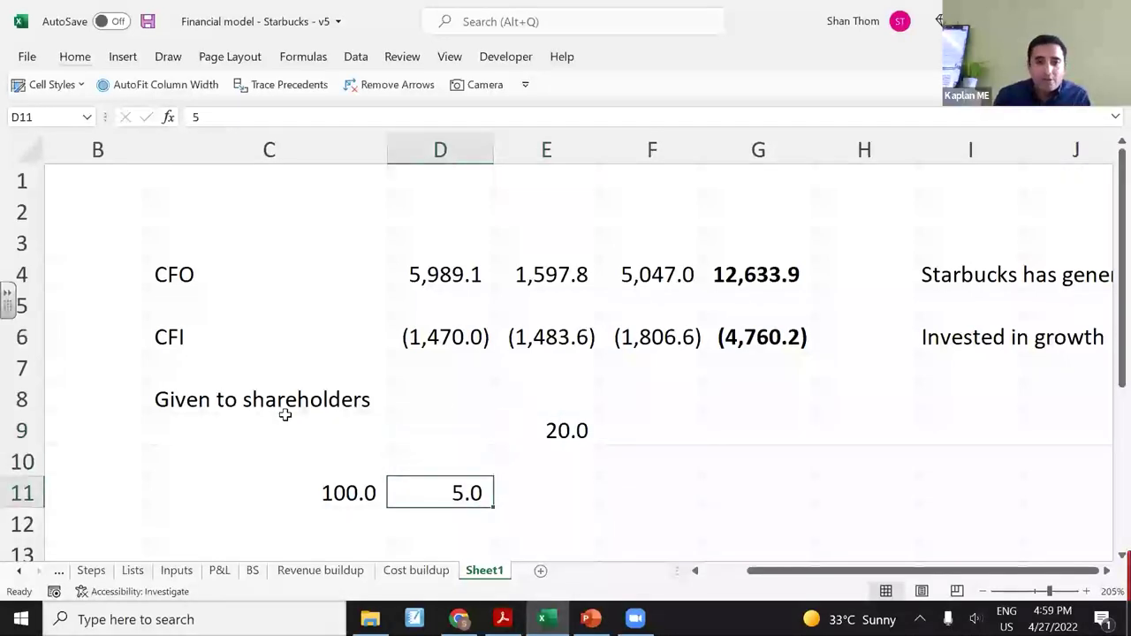
{"action": "key", "text": "Right"}
{"action": "type", "text": "5"}
{"action": "key", "text": "Right"}
{"action": "key", "text": "Right"}
{"action": "type", "text": "5"}
{"action": "key", "text": "Escape"}
Step: Clear the division formula from cell E9
{"action": "key", "text": "Left"}
{"action": "key", "text": "Up"}
{"action": "key", "text": "Left"}
{"action": "key", "text": "Up"}
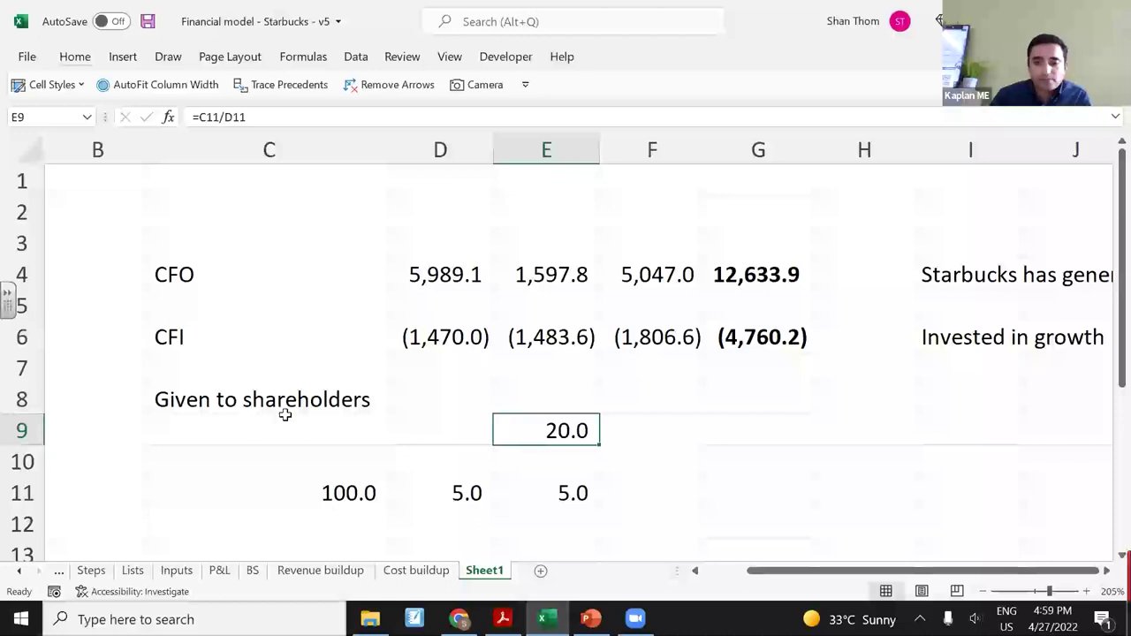
{"action": "key", "text": "Delete"}
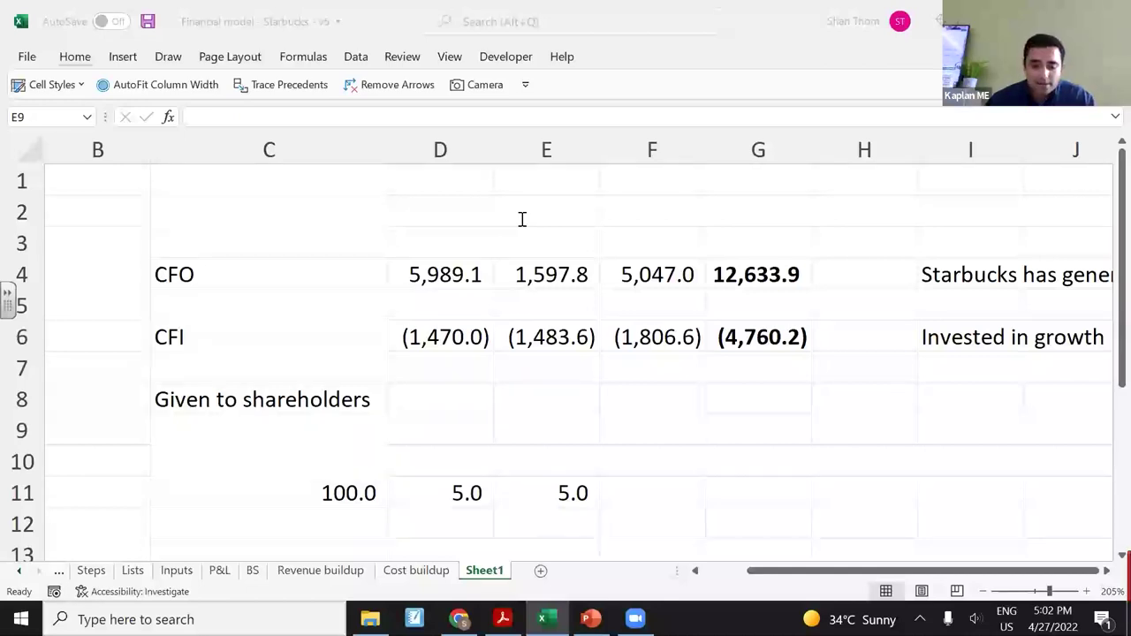
Step: Enter the text "MV of equity + MV of debt - Cash" in cell D14
{"action": "mouse_move", "coordinate": [461, 610]}
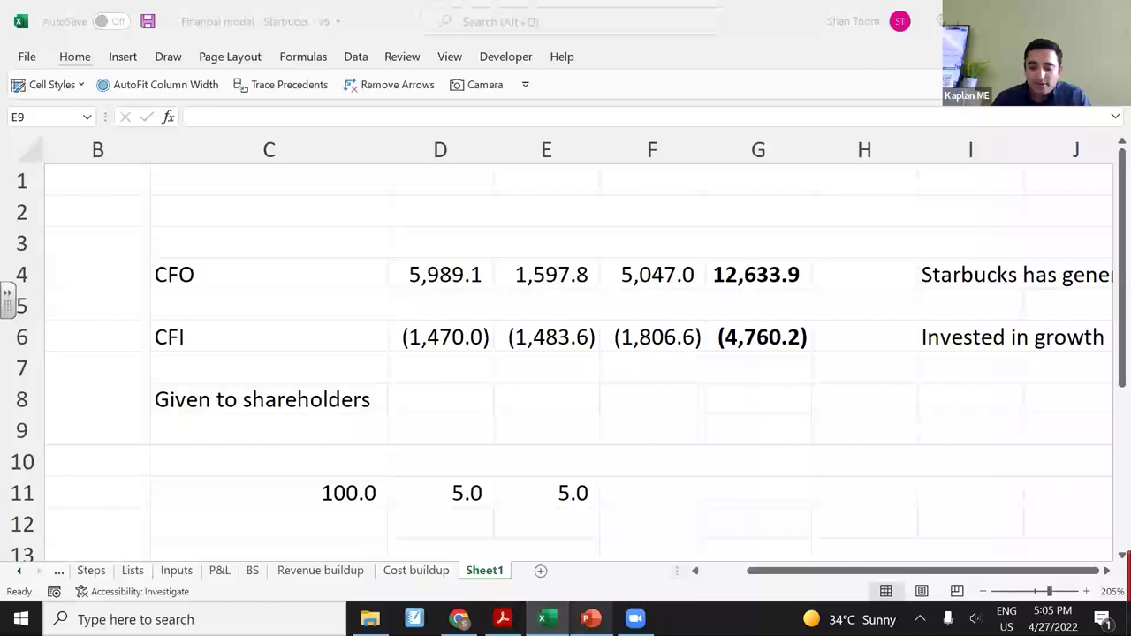
{"action": "scroll", "coordinate": [376, 345], "scroll_direction": "down", "scroll_amount": 5}
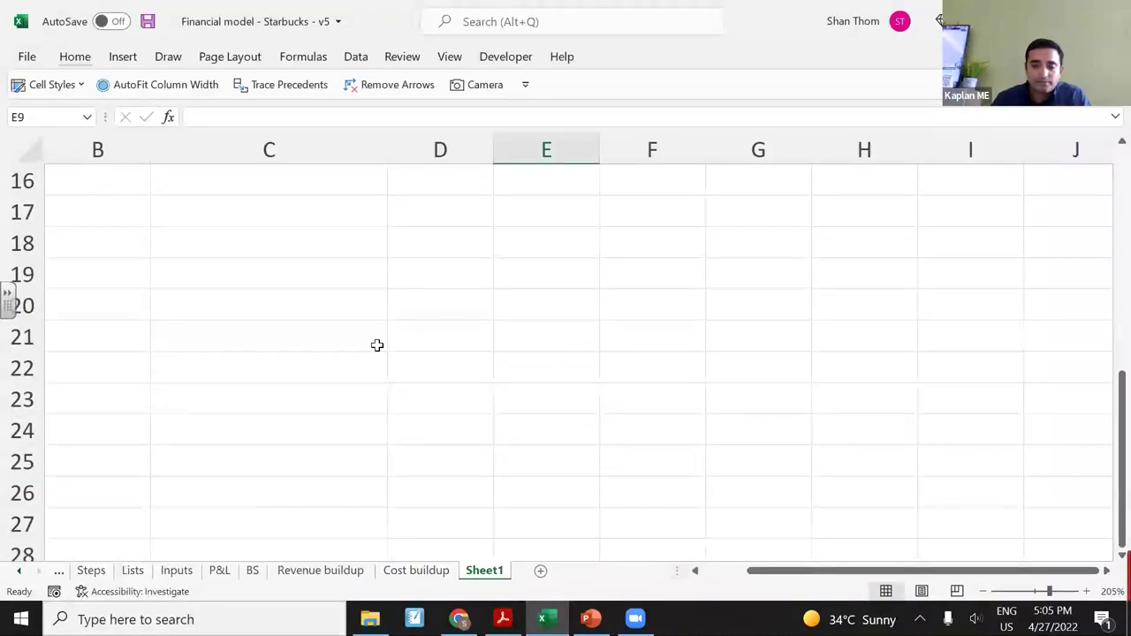
{"action": "scroll", "coordinate": [446, 465], "scroll_direction": "up", "scroll_amount": 3}
{"action": "left_click", "coordinate": [439, 409]}
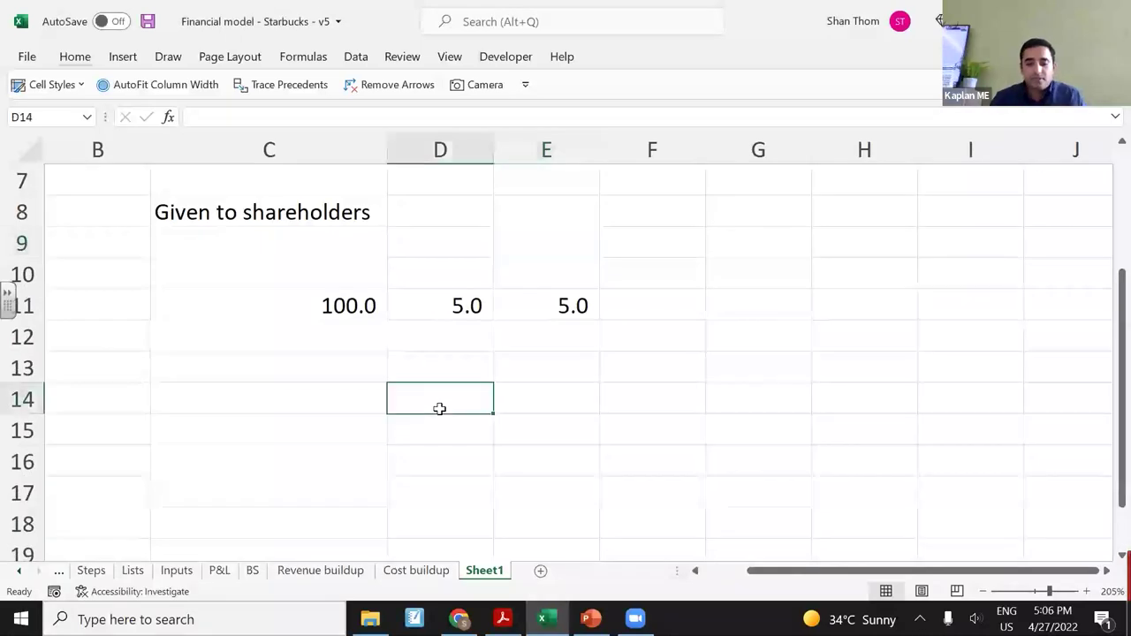
{"action": "type", "text": "MV o"}
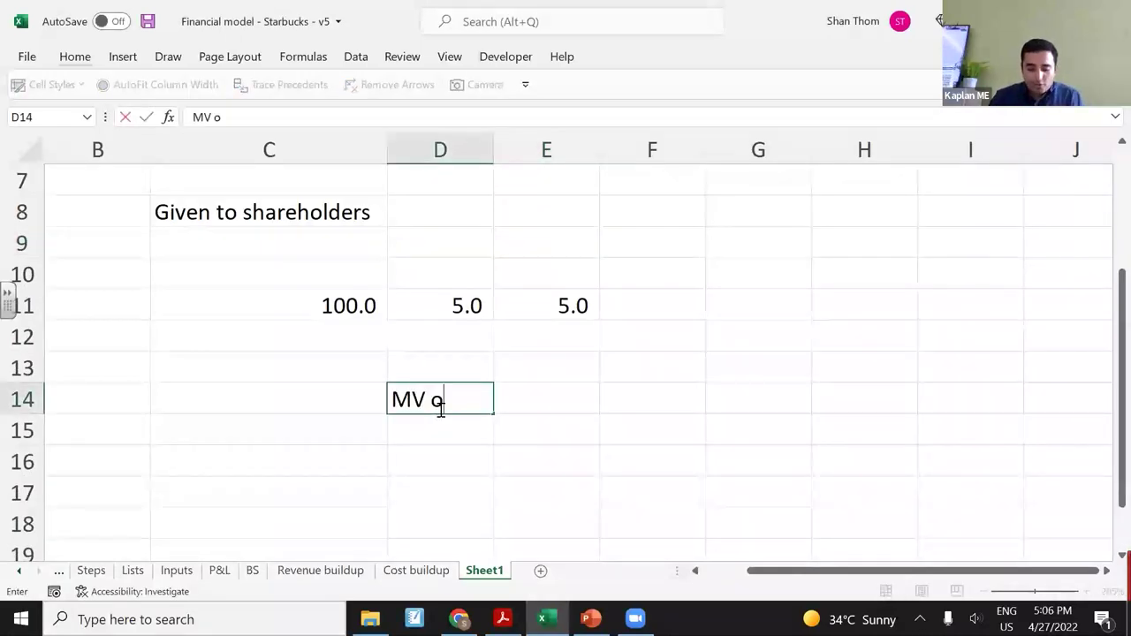
{"action": "type", "text": "f equity +"}
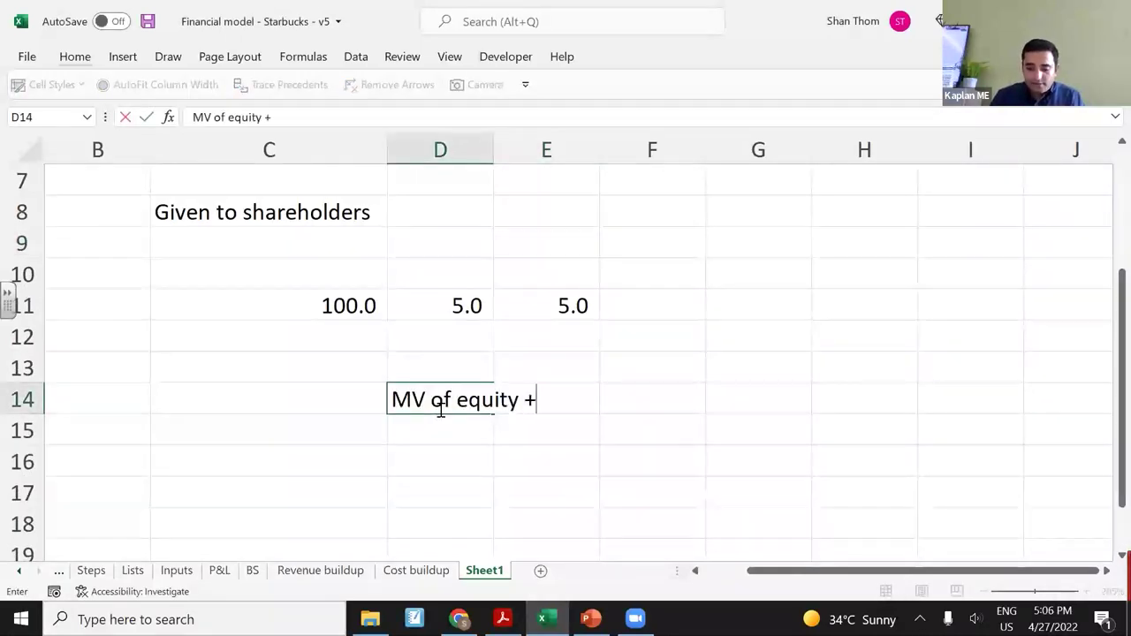
{"action": "type", "text": " MV of de"}
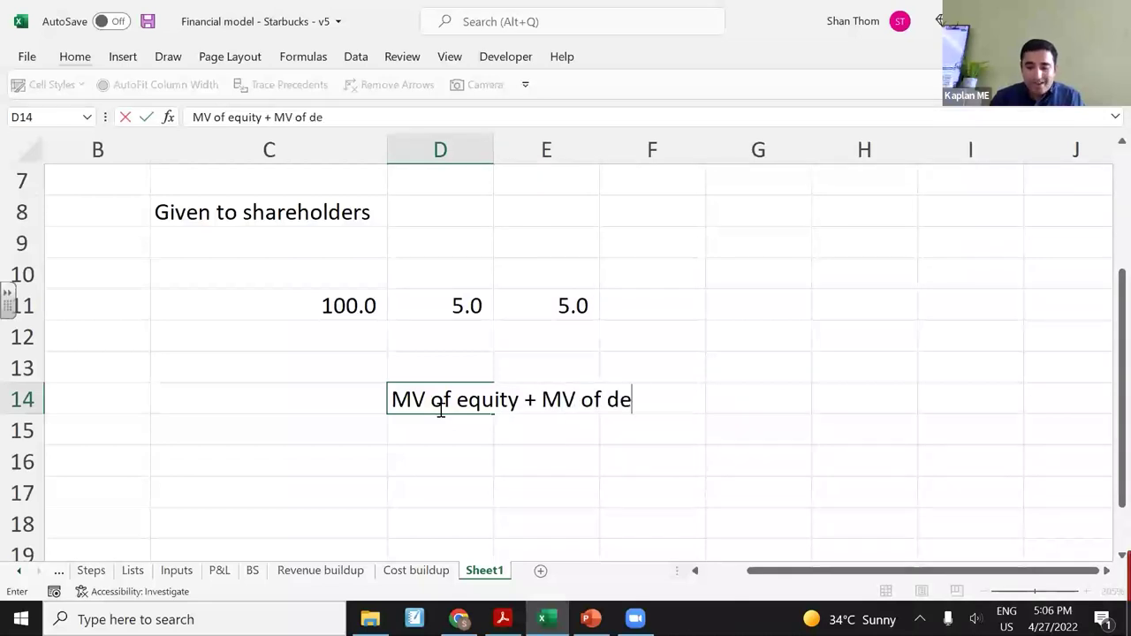
{"action": "type", "text": "bt - Cash"}
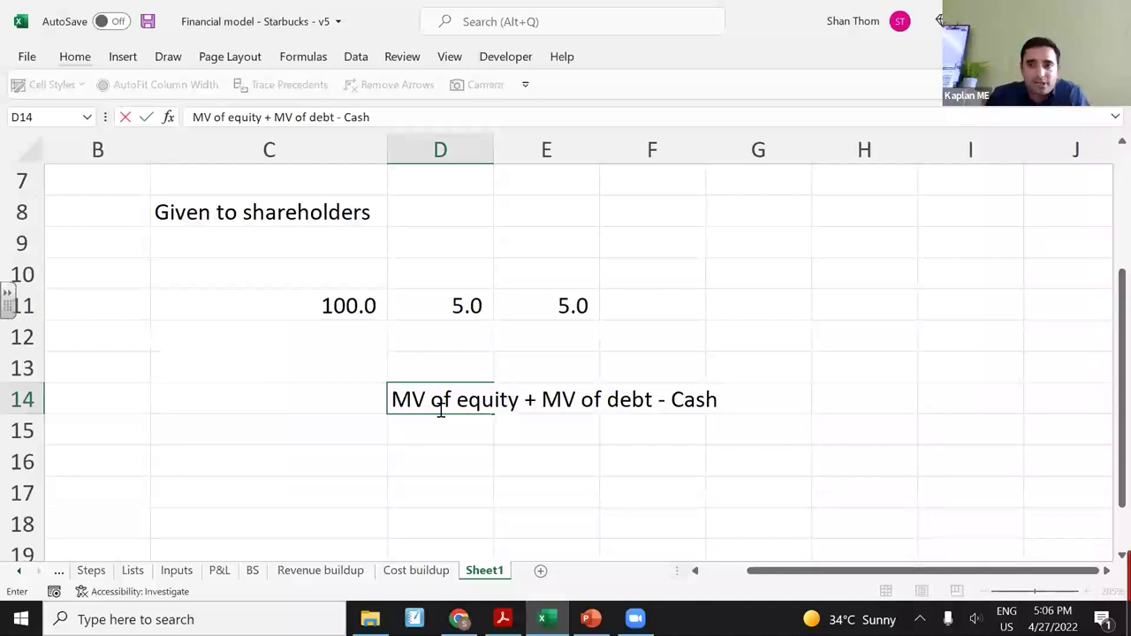
{"action": "key", "text": "Return"}
Step: Label cell D16 "Property" and enter its value of 300 in E16
{"action": "left_click", "coordinate": [439, 404]}
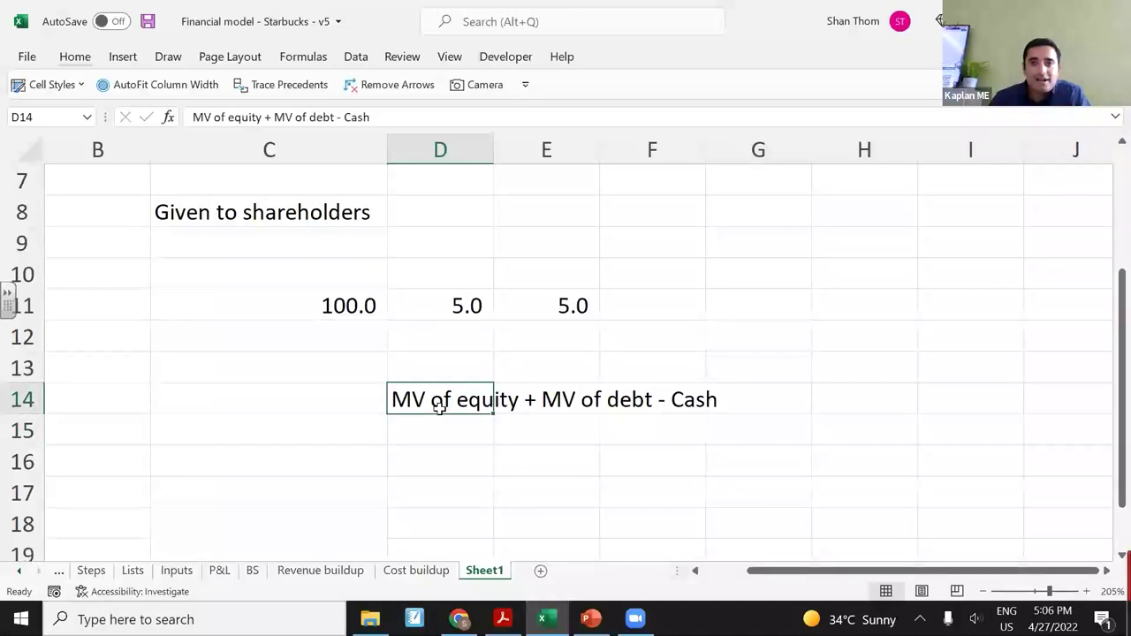
{"action": "key", "text": "Down"}
{"action": "key", "text": "Down"}
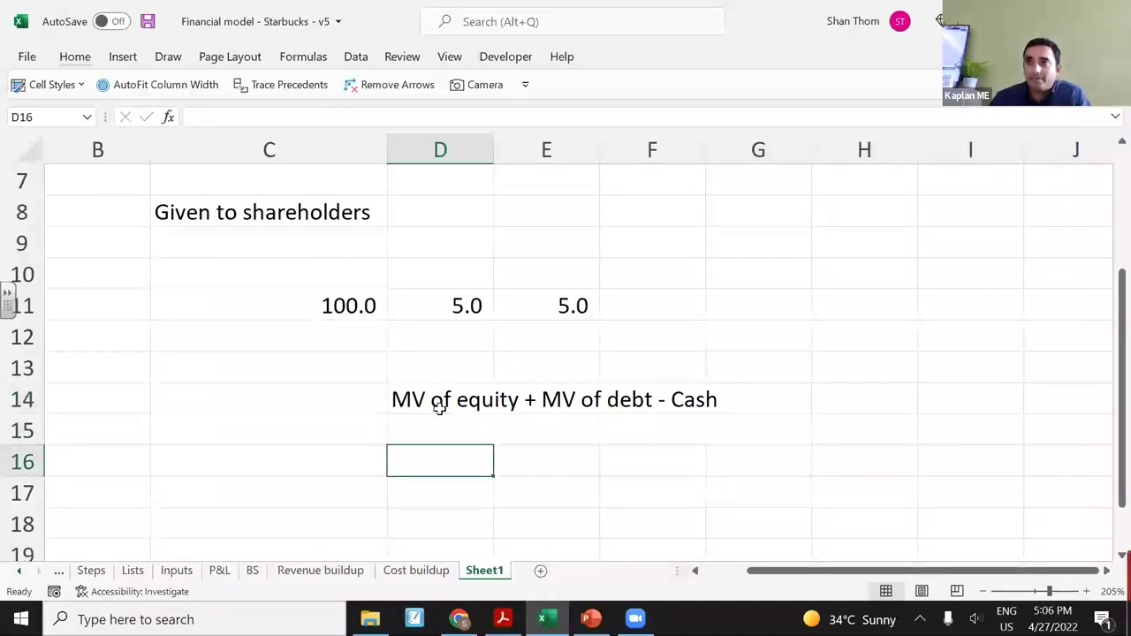
{"action": "type", "text": "Property"}
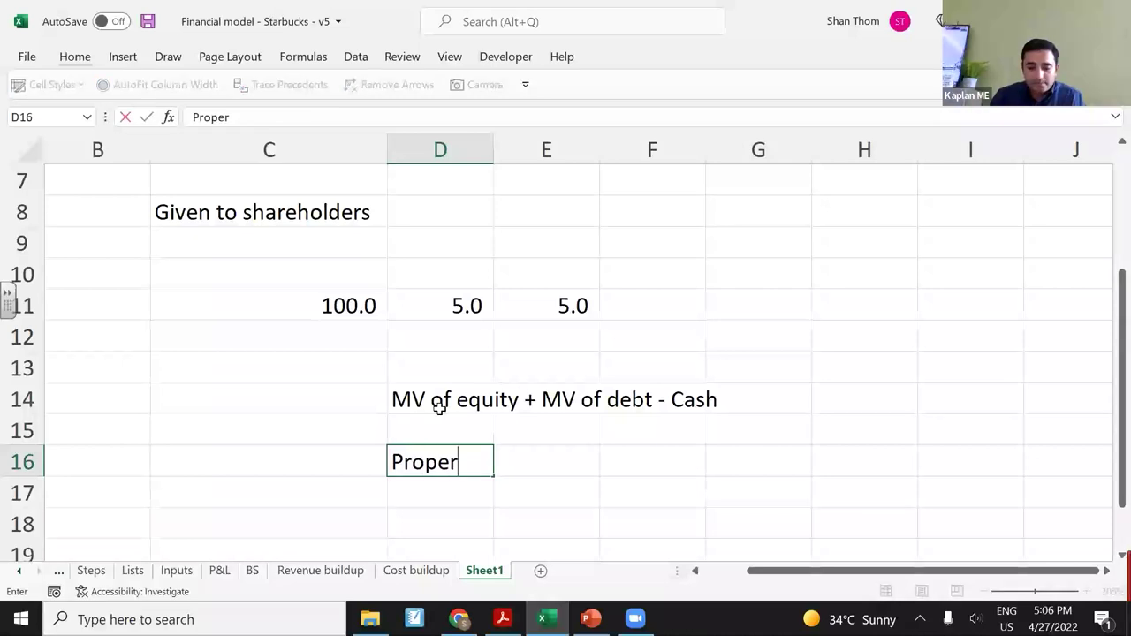
{"action": "key", "text": "Tab"}
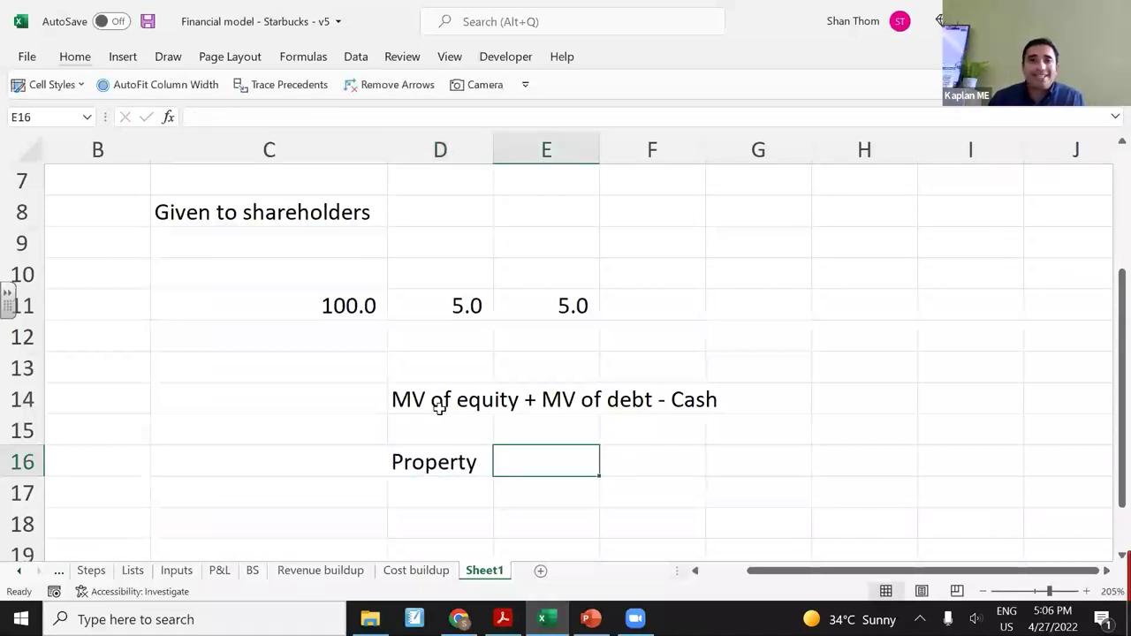
{"action": "type", "text": "300"}
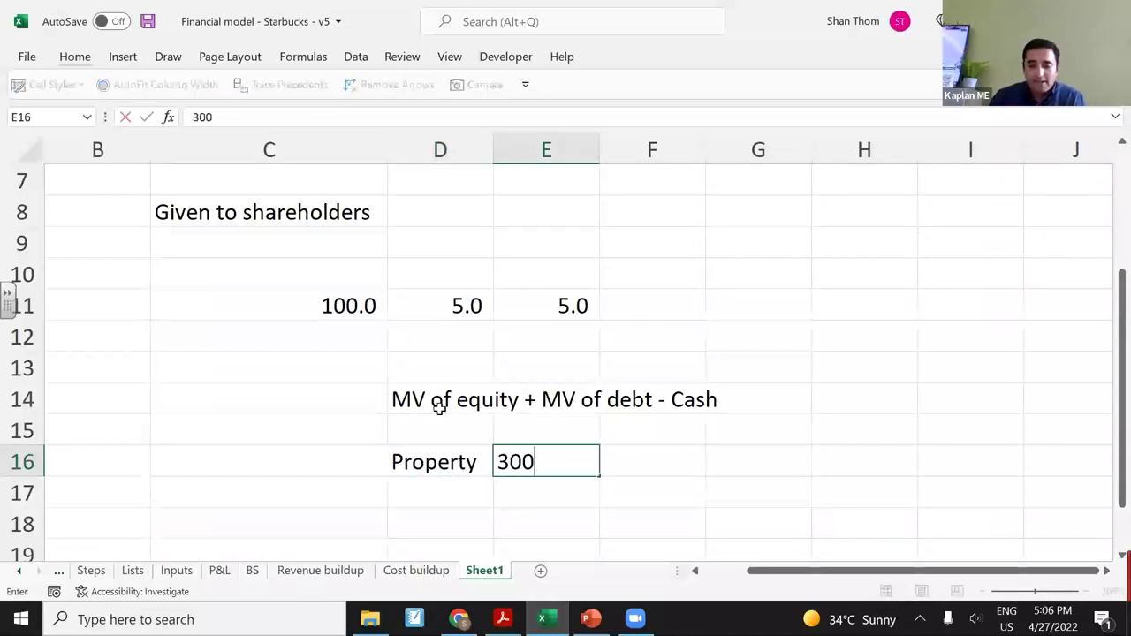
{"action": "key", "text": "Return"}
{"action": "key", "text": "Up"}
{"action": "key", "text": "Right"}
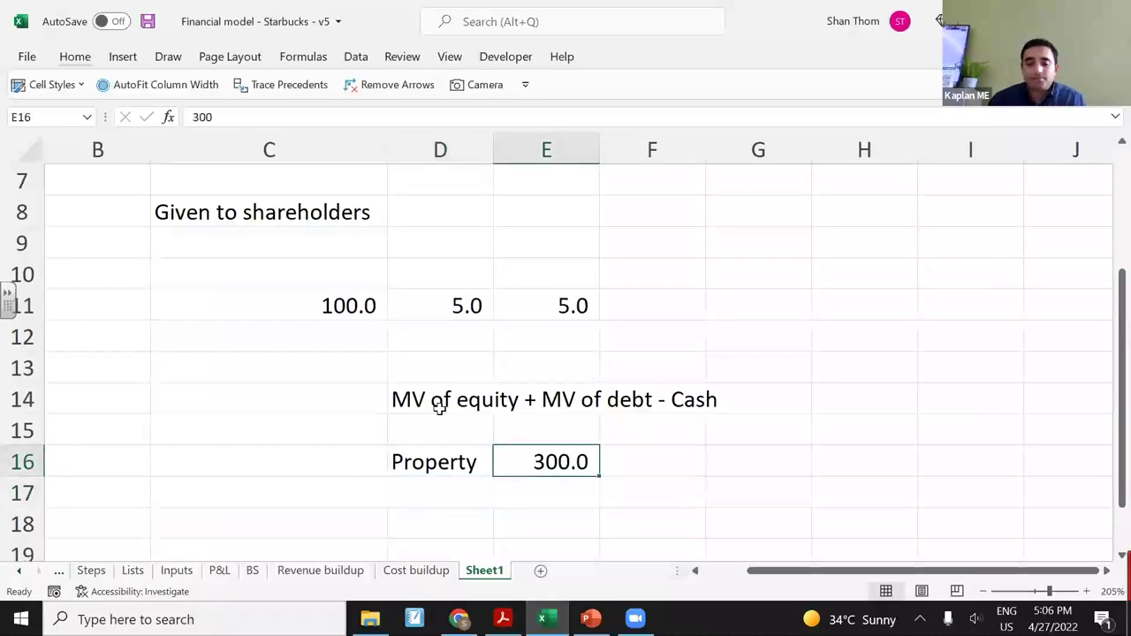
Step: Label cell D17 "Cash" and enter its value of 75 in E17
{"action": "key", "text": "Down"}
{"action": "key", "text": "Left"}
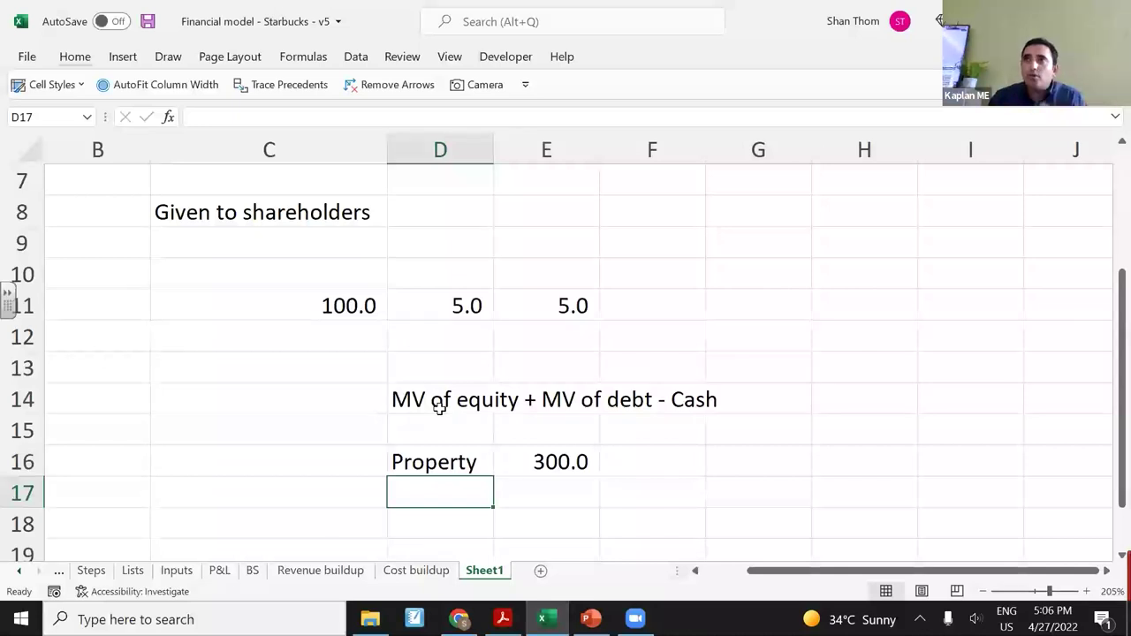
{"action": "type", "text": "Cash"}
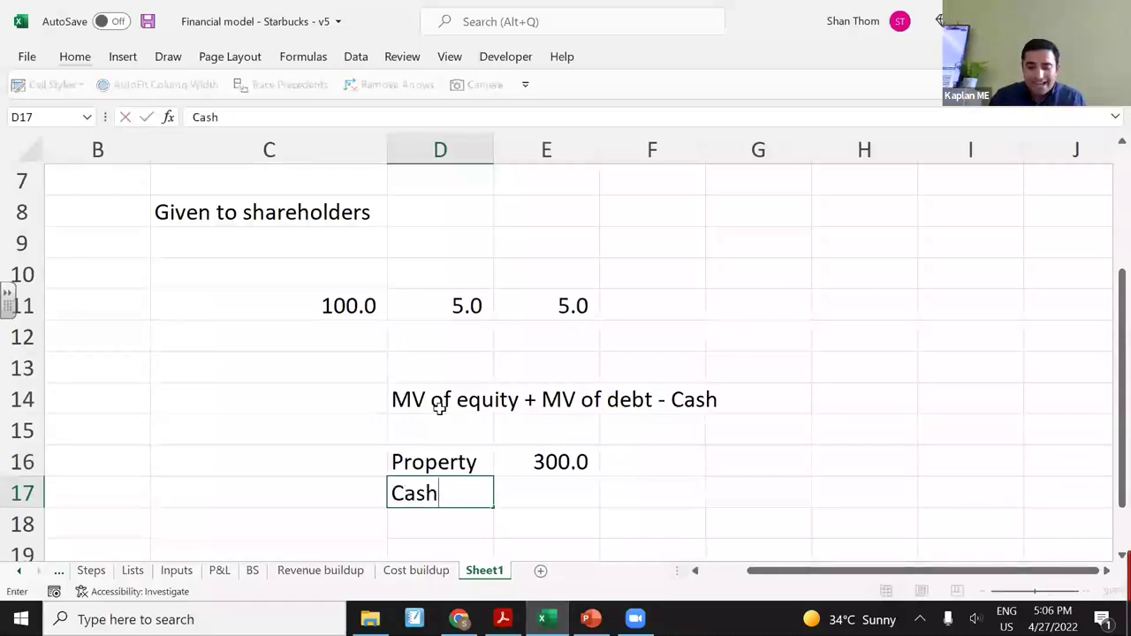
{"action": "key", "text": "Tab"}
{"action": "type", "text": "75"}
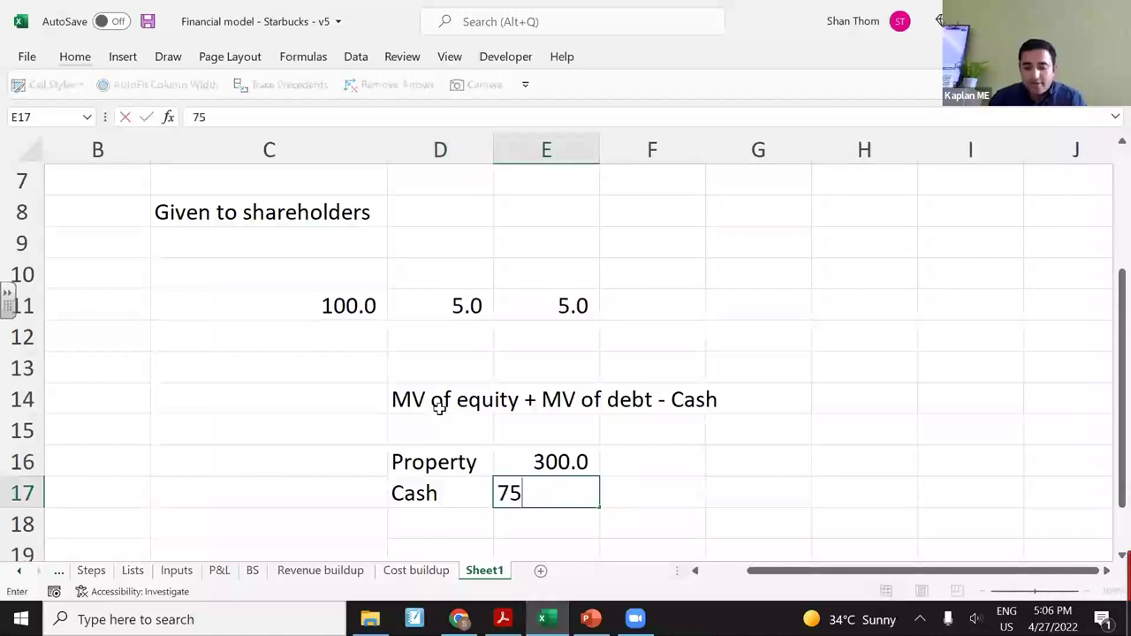
{"action": "key", "text": "Return"}
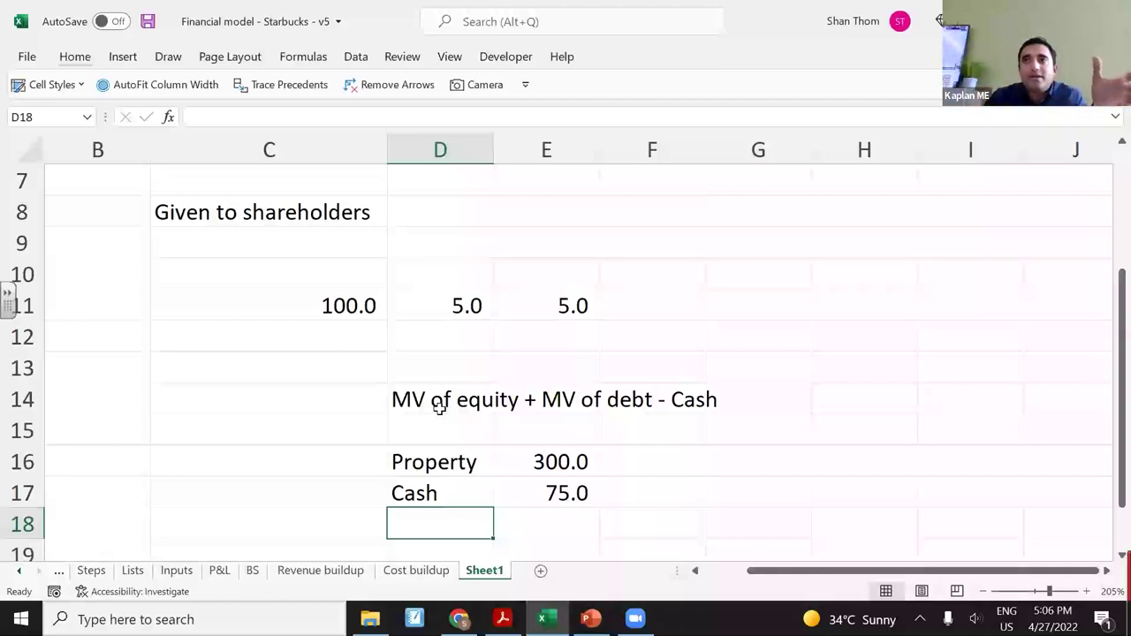
{"action": "key", "text": "Right"}
{"action": "key", "text": "Down"}
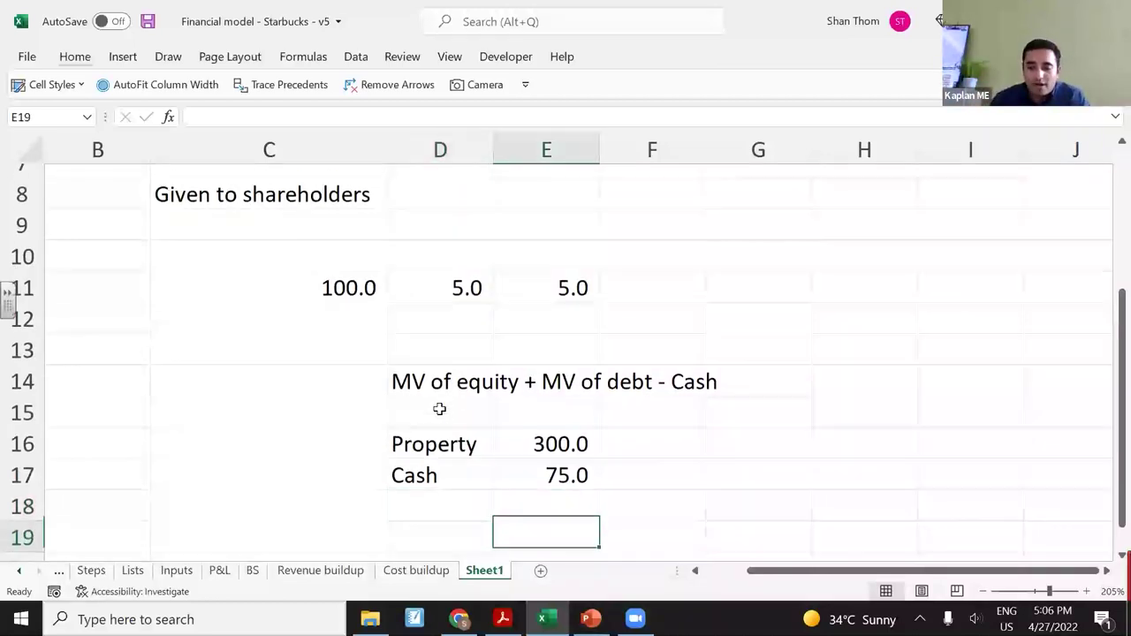
{"action": "key", "text": "Up"}
{"action": "key", "text": "Down"}
{"action": "type", "text": "="}
{"action": "key", "text": "Up"}
{"action": "key", "text": "Up"}
{"action": "key", "text": "Up"}
{"action": "type", "text": "-"}
{"action": "key", "text": "Up"}
{"action": "key", "text": "Up"}
{"action": "key", "text": "Escape"}
Step: Bold only the "MV of equity + MV of debt" portion of the text in cell D14
{"action": "key", "text": "Left"}
{"action": "key", "text": "Up"}
{"action": "key", "text": "Up"}
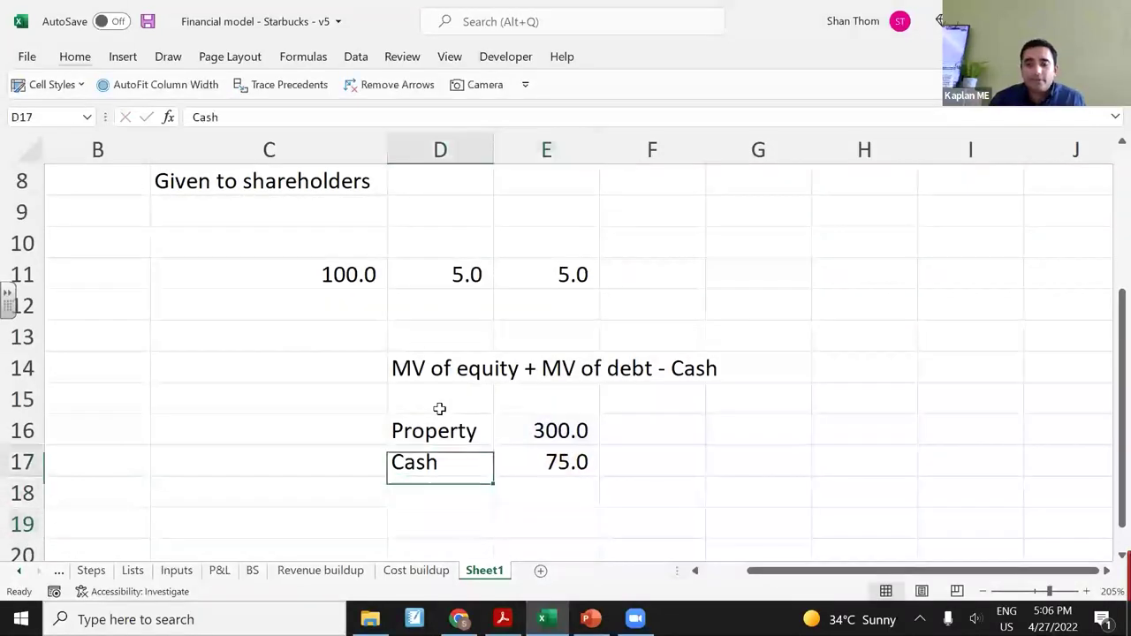
{"action": "key", "text": "Up"}
{"action": "key", "text": "Up"}
{"action": "key", "text": "Up"}
{"action": "key", "text": "shift+Right"}
{"action": "key", "text": "F2"}
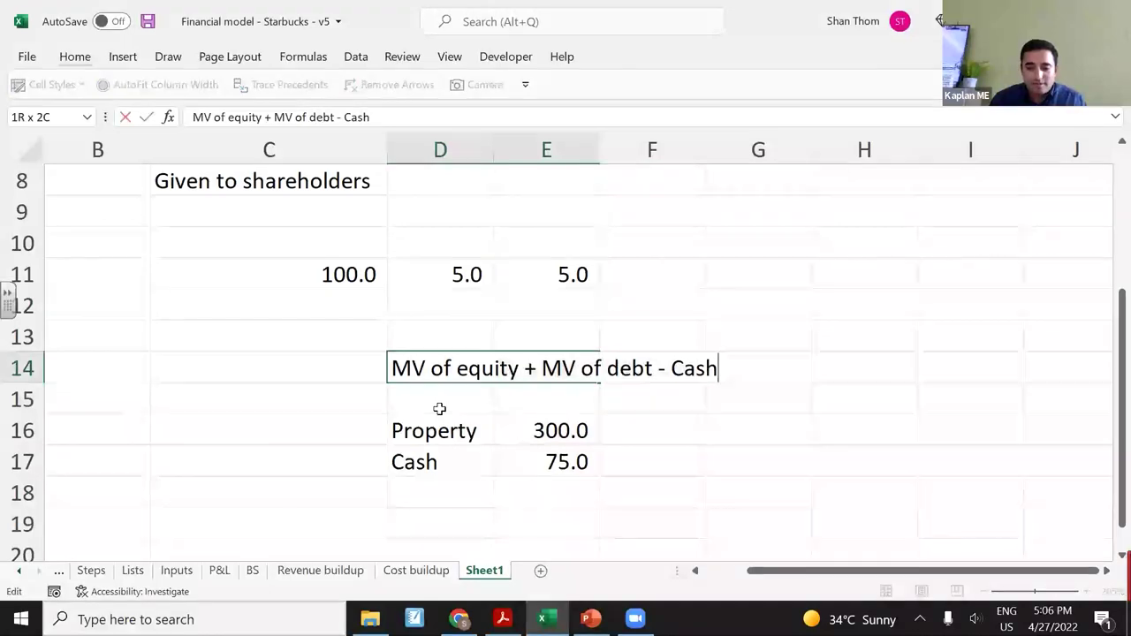
{"action": "key", "text": "Left"}
{"action": "key", "text": "Left"}
{"action": "key", "text": "Left"}
{"action": "key", "text": "Left"}
{"action": "key", "text": "Left"}
{"action": "key", "text": "Left"}
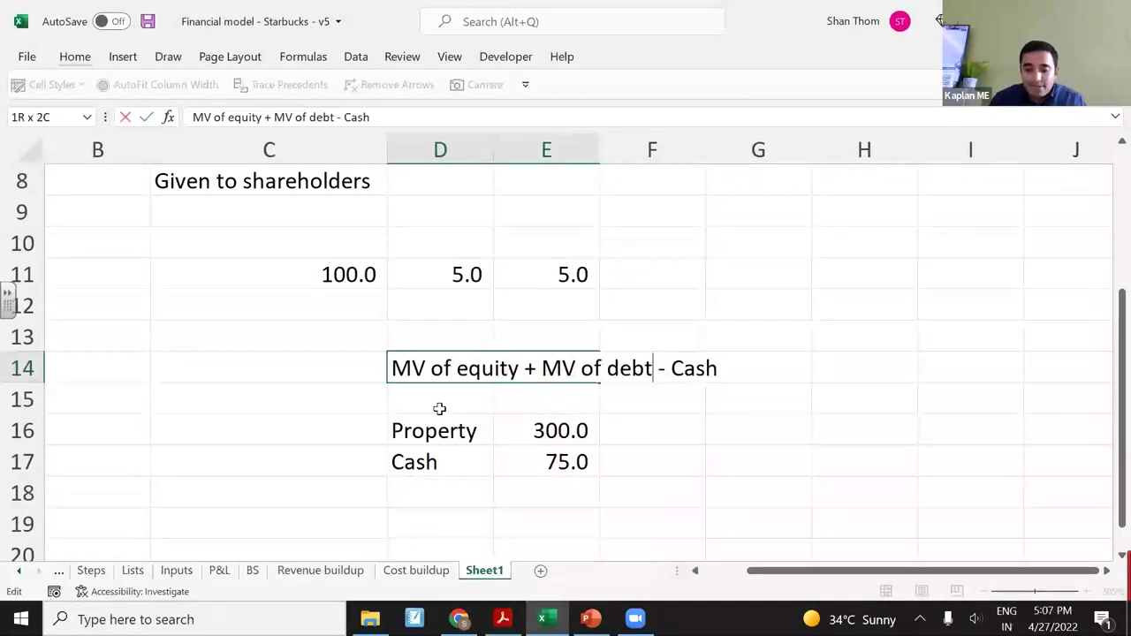
{"action": "key", "text": "shift+Home"}
{"action": "key", "text": "ctrl+b"}
{"action": "key", "text": "Return"}
{"action": "key", "text": "Up"}
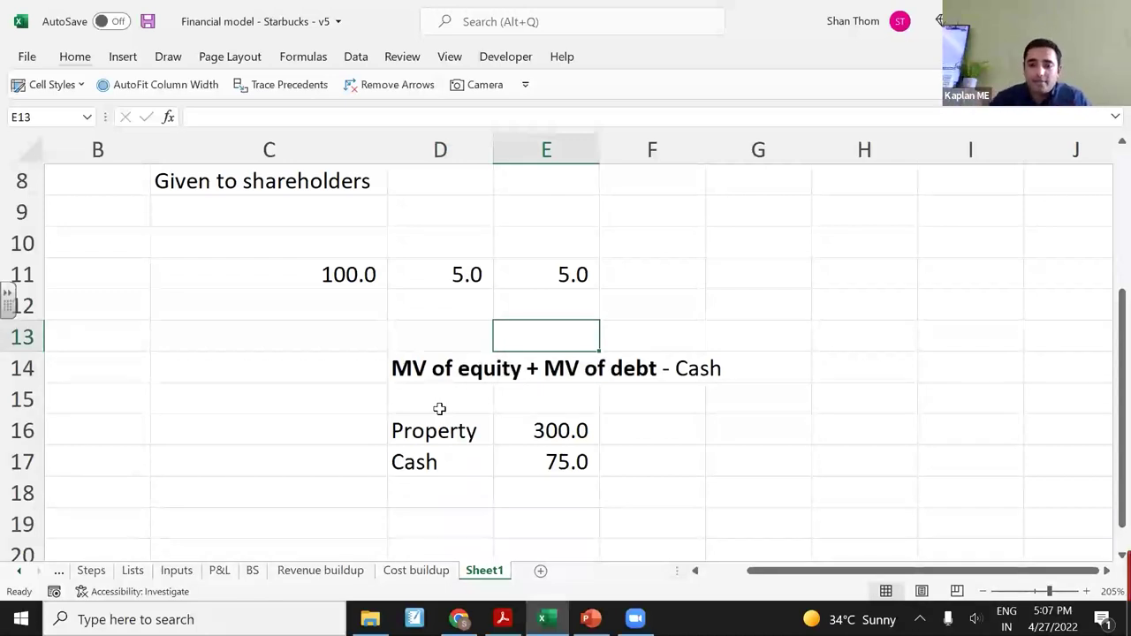
Step: Make the entire text in cell D14 bold, including "- Cash"
{"action": "key", "text": "Down"}
{"action": "key", "text": "Left"}
{"action": "key", "text": "ctrl+b"}
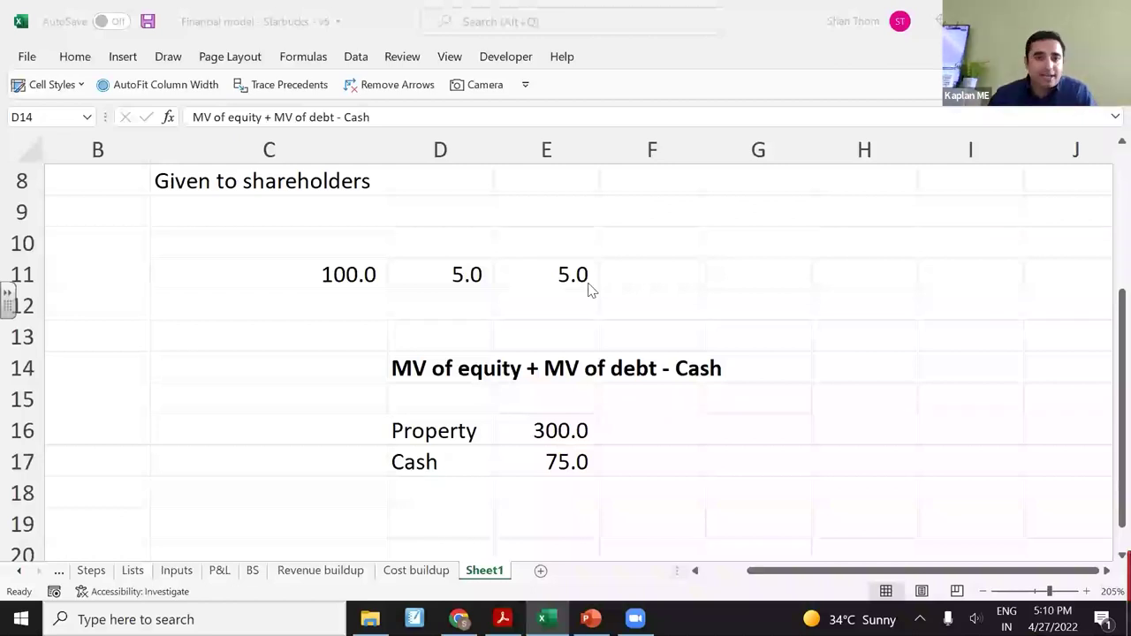
Step: Enter the label "Ideal PE" in cell G9
{"action": "left_click", "coordinate": [724, 209]}
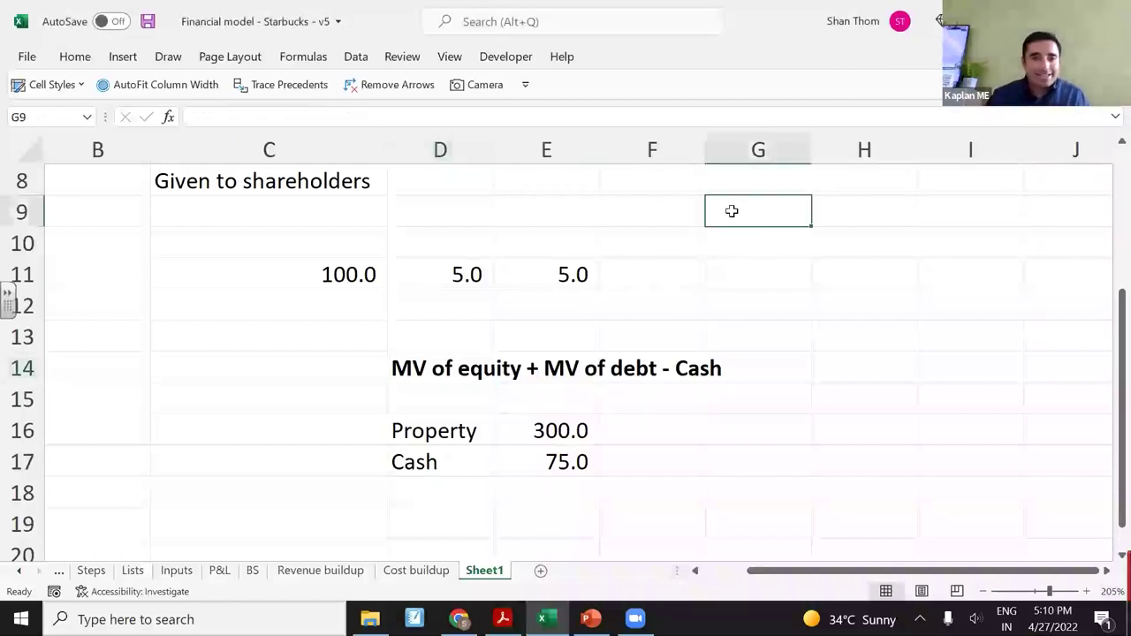
{"action": "type", "text": "P"}
{"action": "key", "text": "BackSpace"}
{"action": "type", "text": "leal"}
{"action": "key", "text": "Escape"}
{"action": "type", "text": "Ideal PE"}
{"action": "key", "text": "Return"}
{"action": "key", "text": "Up"}
{"action": "key", "text": "Right"}
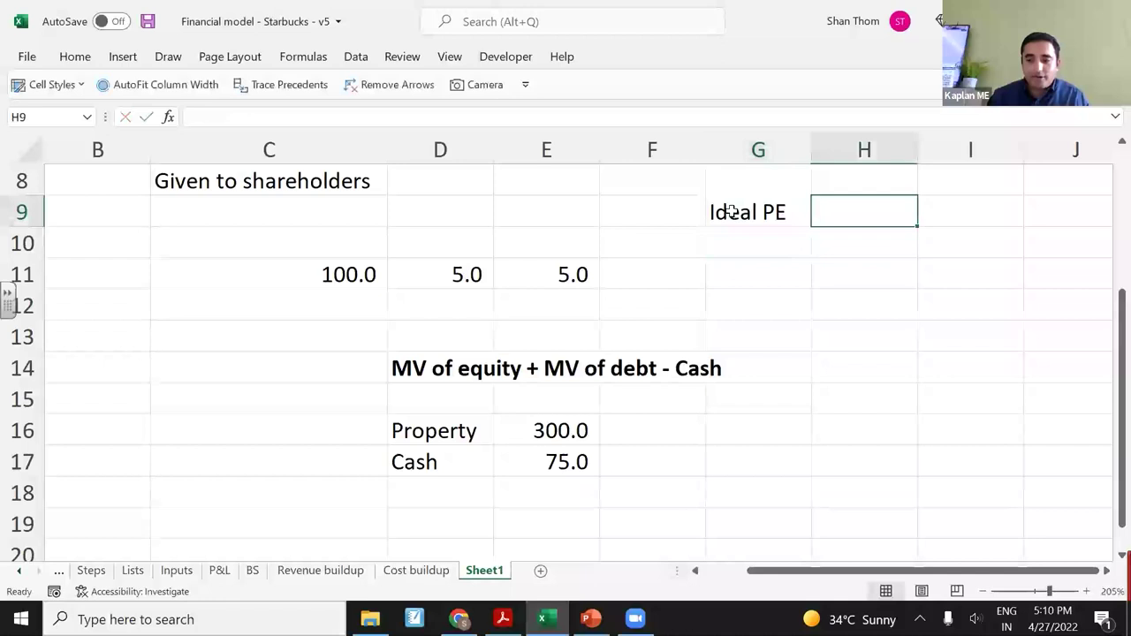
{"action": "type", "text": "="}
{"action": "key", "text": "Escape"}
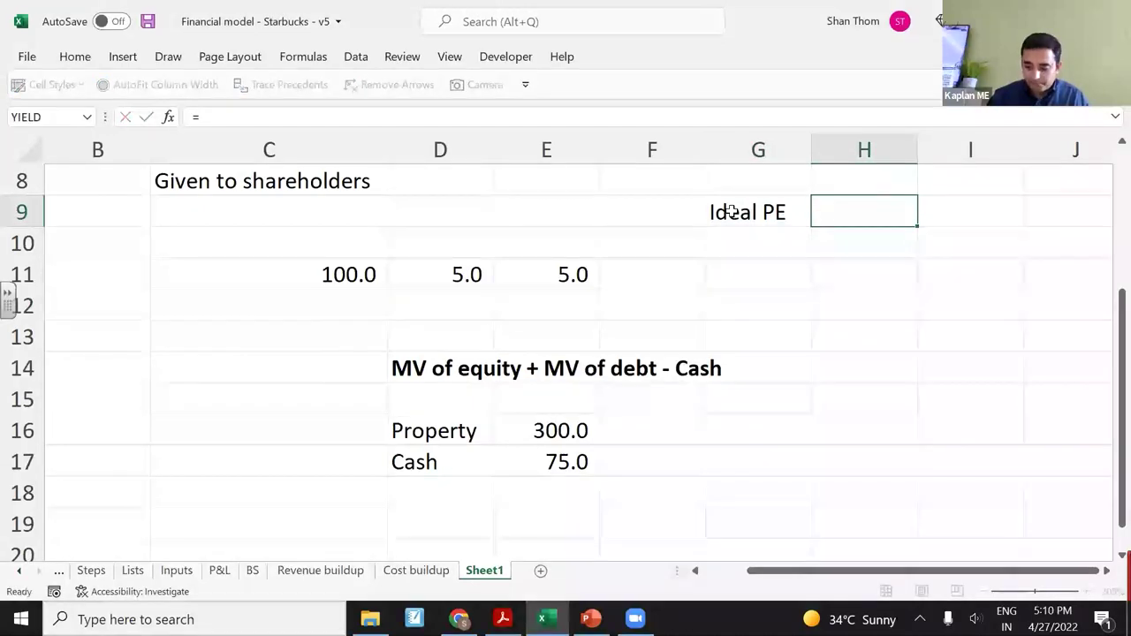
{"action": "type", "text": "=pa"}
{"action": "key", "text": "BackSpace"}
{"action": "key", "text": "BackSpace"}
{"action": "key", "text": "BackSpace"}
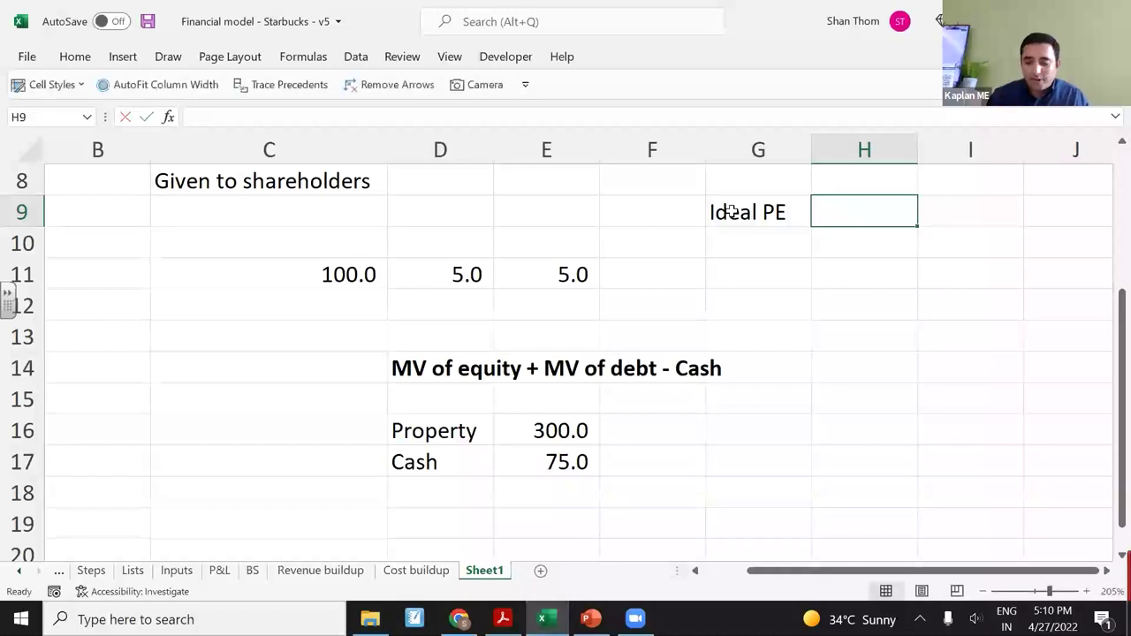
Step: Draft the ideal PE formula =1/(r-g) in cell H9 and discard the entry
{"action": "type", "text": "=1/"}
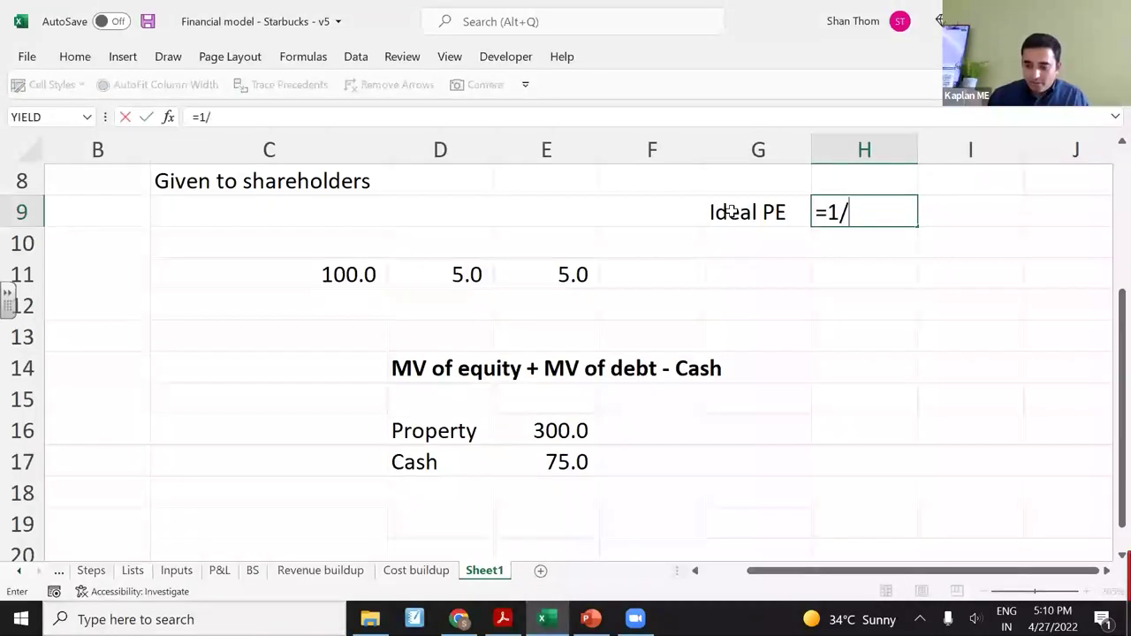
{"action": "type", "text": "(r-g)"}
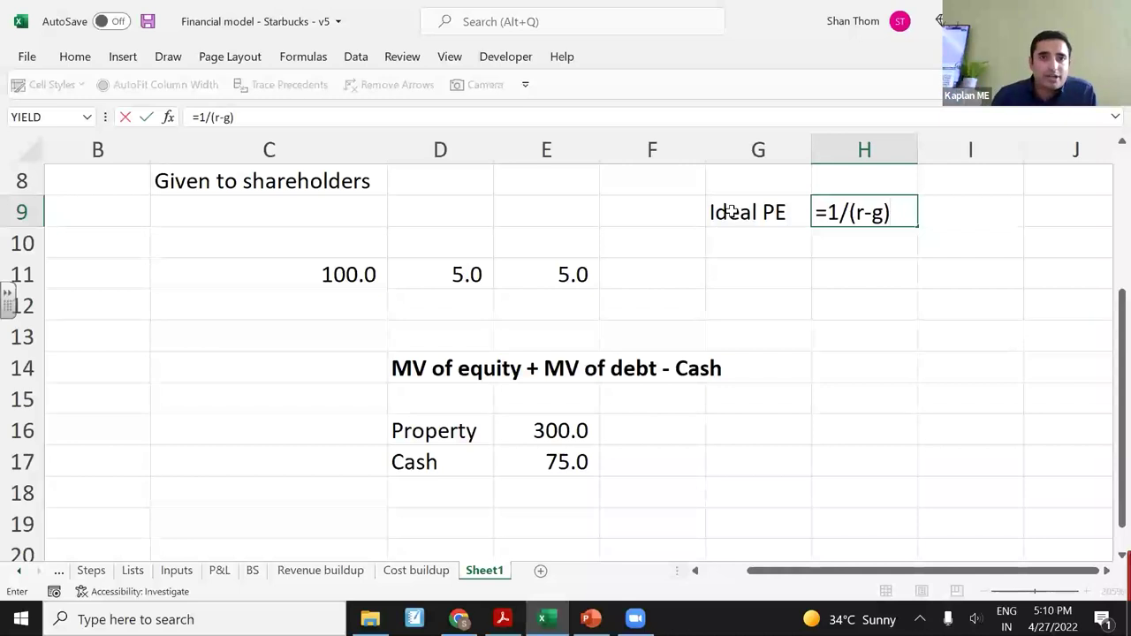
{"action": "left_click", "coordinate": [861, 212]}
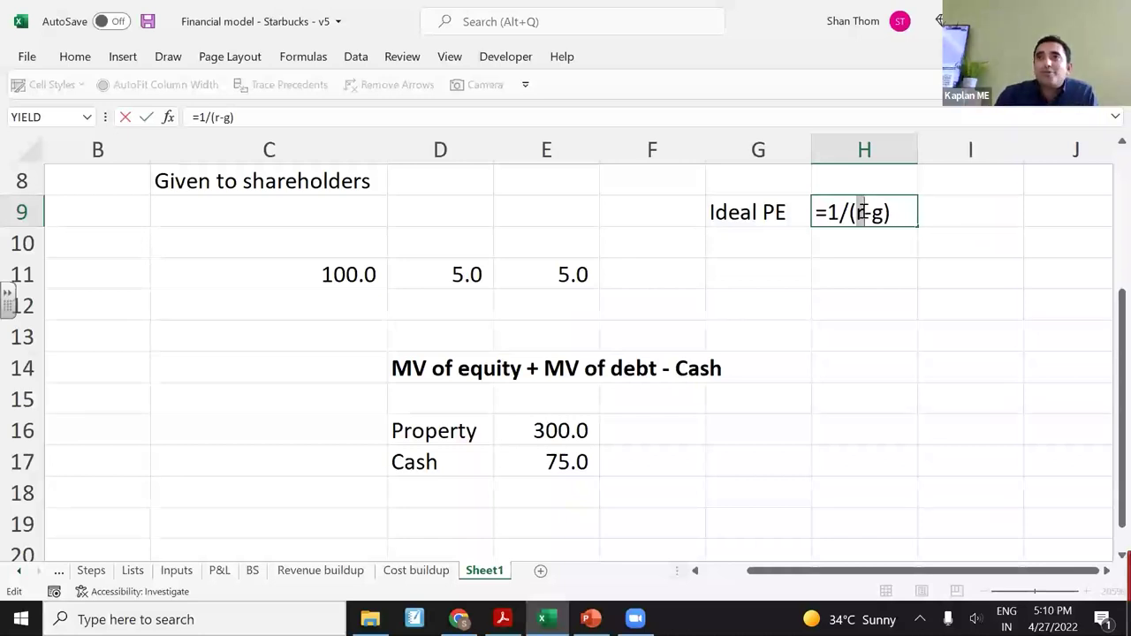
{"action": "left_click", "coordinate": [396, 270]}
{"action": "key", "text": "Left"}
{"action": "key", "text": "Escape"}
Step: Set both cells D11 and E11 to 2
{"action": "left_click", "coordinate": [444, 271]}
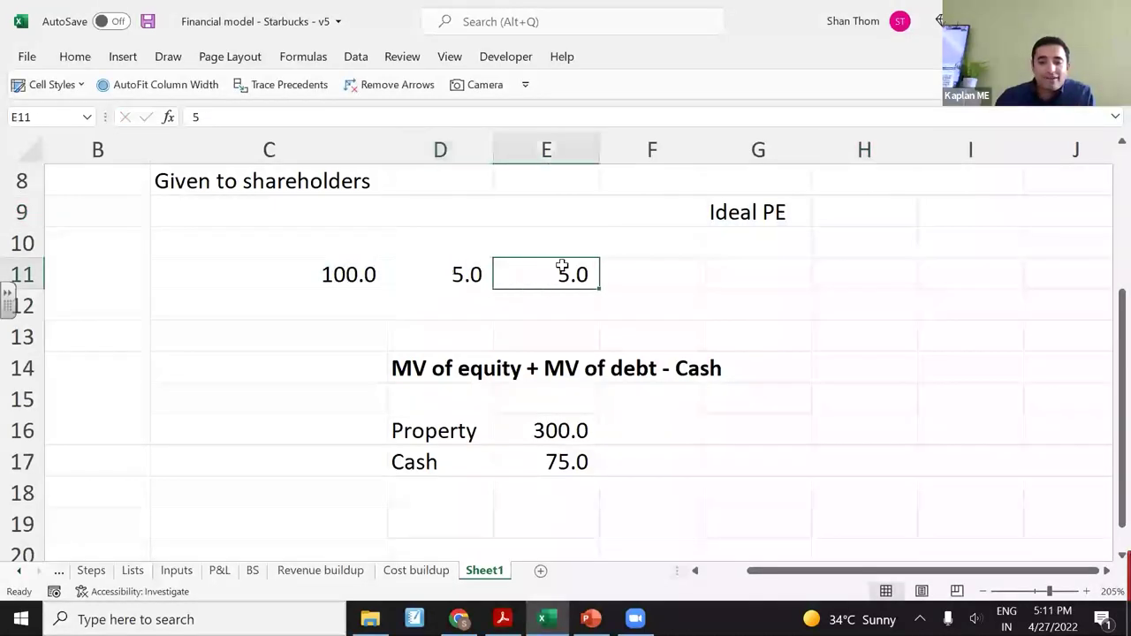
{"action": "type", "text": "2"}
{"action": "key", "text": "Return"}
{"action": "key", "text": "Right"}
{"action": "key", "text": "Up"}
{"action": "type", "text": "2"}
{"action": "key", "text": "Return"}
Step: Make the value in cell C11 bold
{"action": "left_click", "coordinate": [454, 267]}
{"action": "key", "text": "Left"}
{"action": "key", "text": "Right"}
{"action": "key", "text": "Left"}
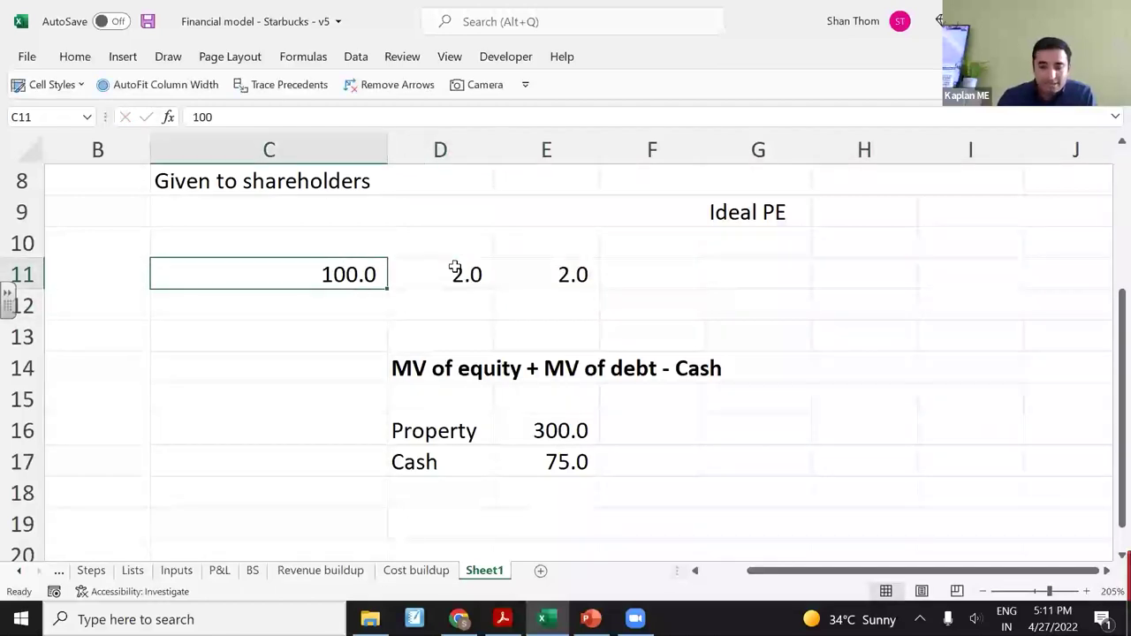
{"action": "key", "text": "ctrl+b"}
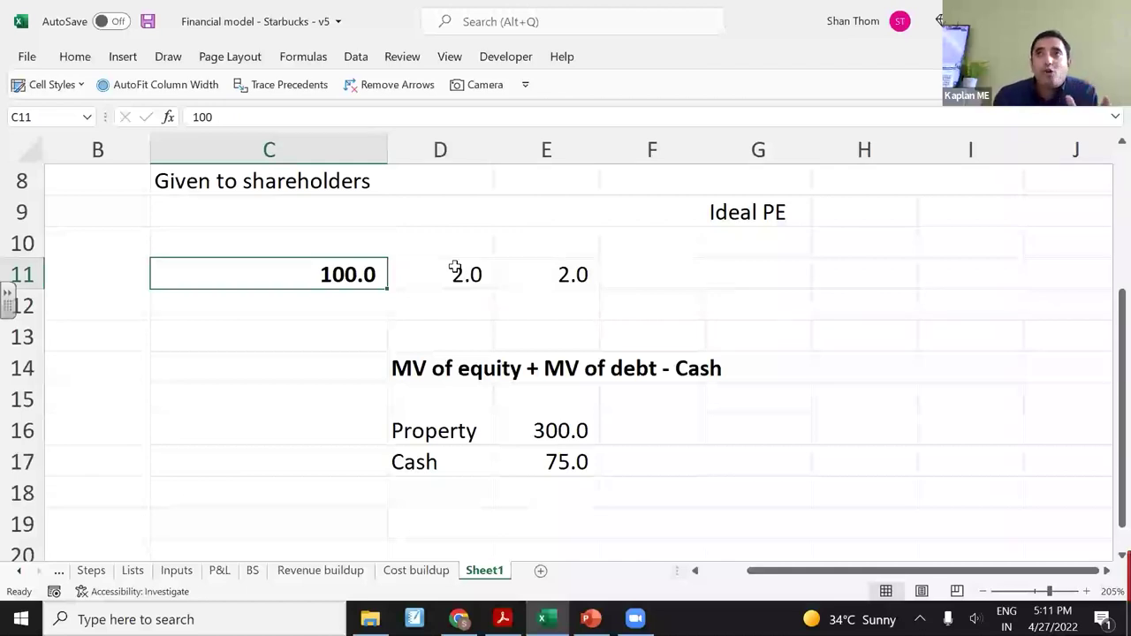
Step: Draft the trial values 100 and 70 in cell H11, discarding each entry
{"action": "key", "text": "Right"}
{"action": "key", "text": "Right"}
{"action": "key", "text": "Right"}
{"action": "key", "text": "Right"}
{"action": "key", "text": "Right"}
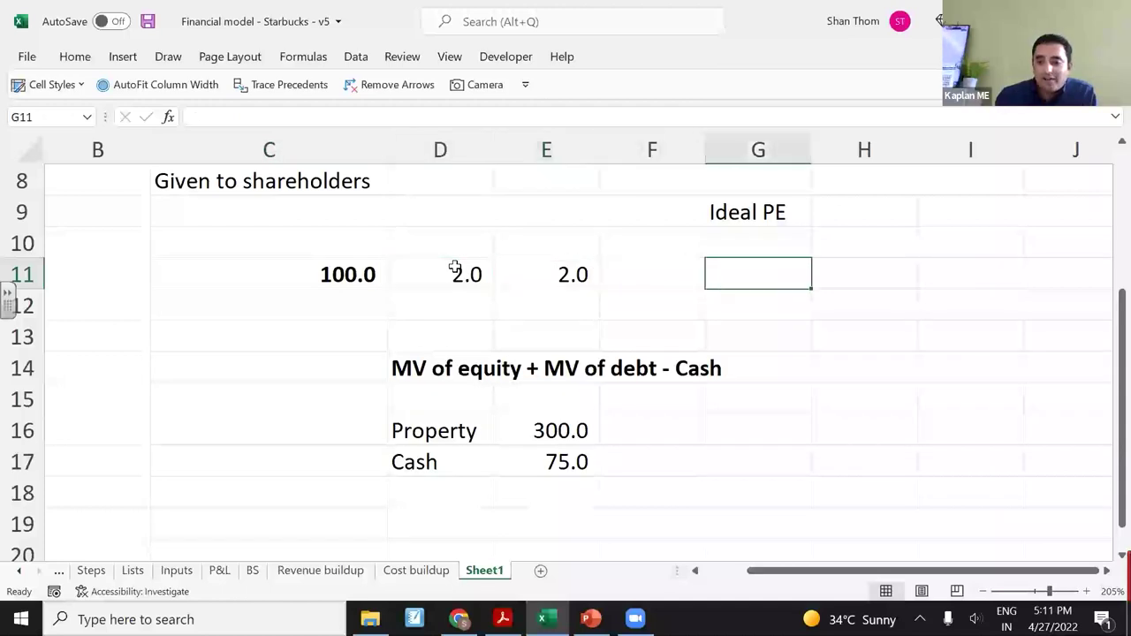
{"action": "type", "text": "100"}
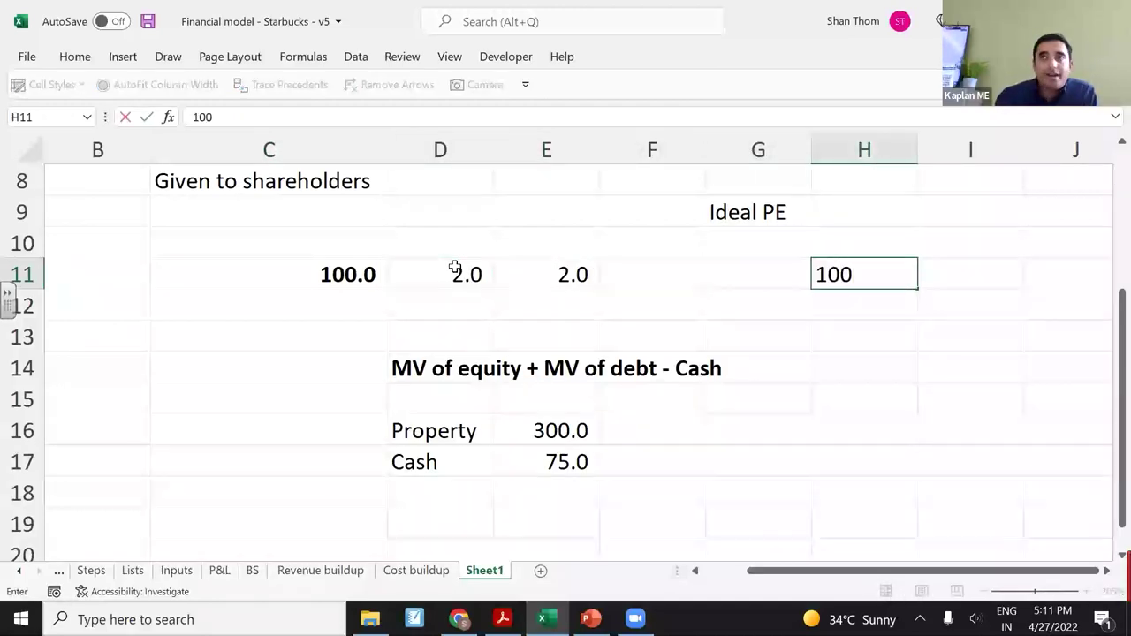
{"action": "key", "text": "Escape"}
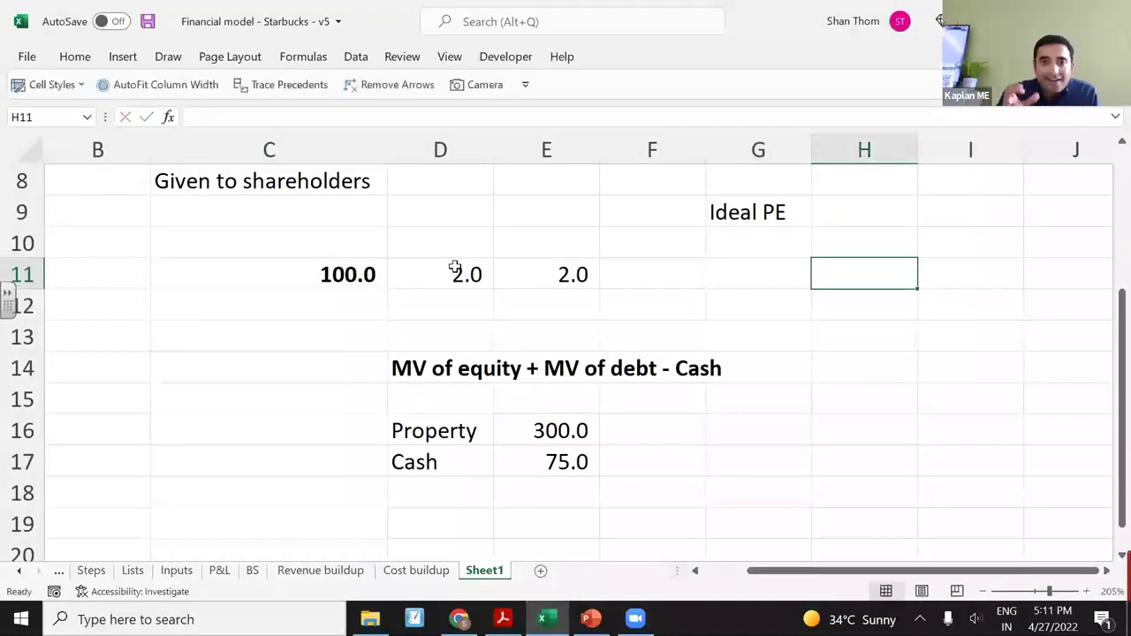
{"action": "type", "text": "70"}
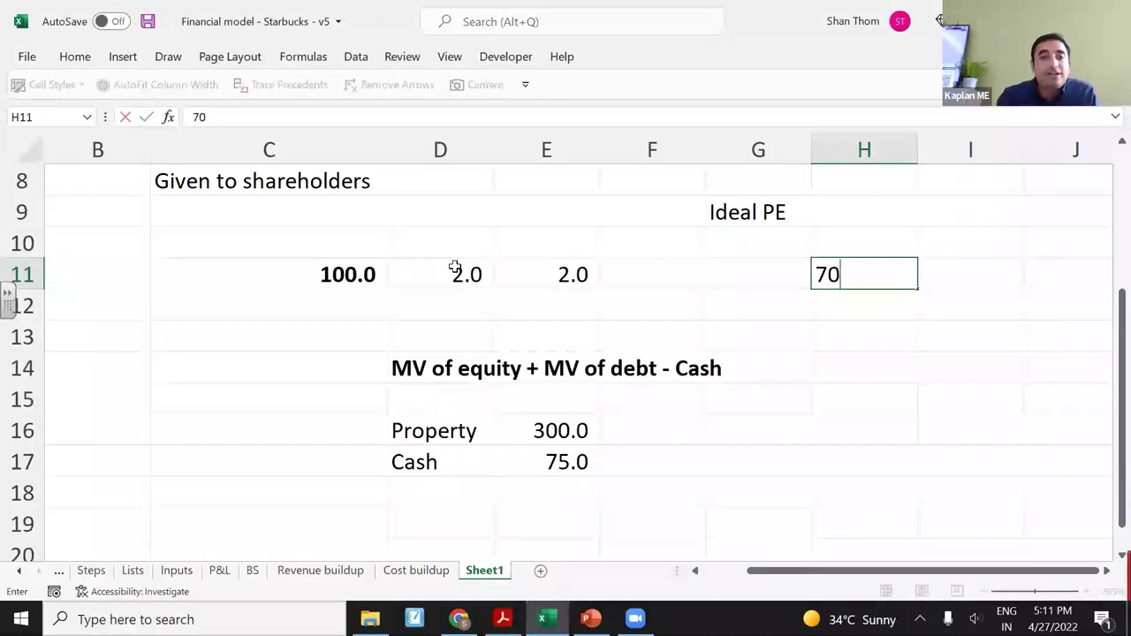
{"action": "key", "text": "Escape"}
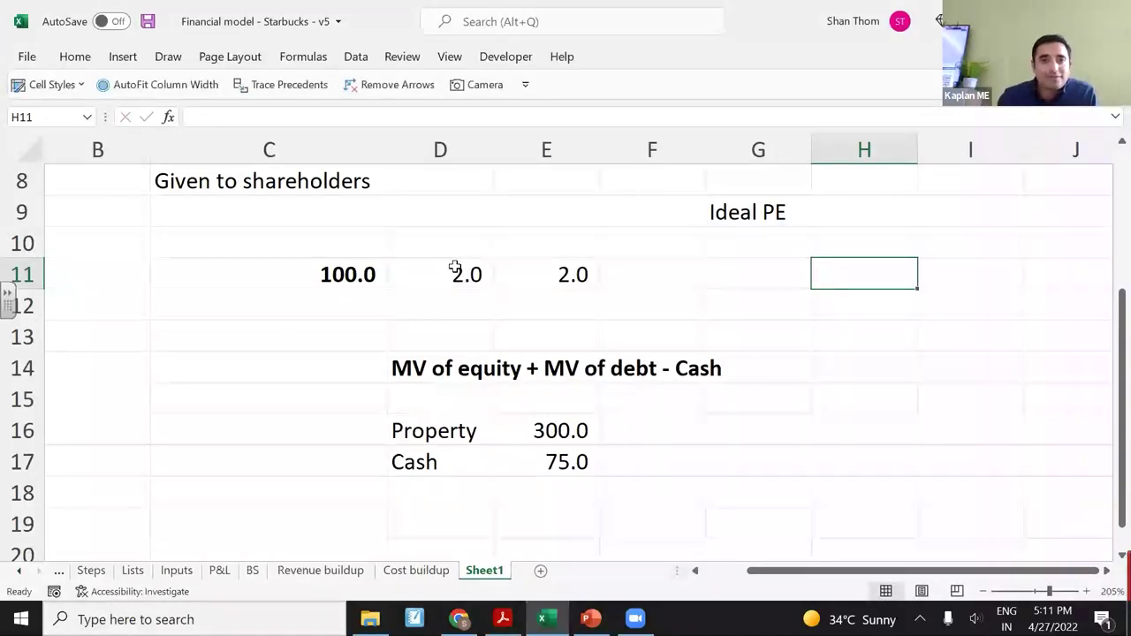
{"action": "key", "text": "Left"}
{"action": "key", "text": "Left"}
{"action": "key", "text": "Left"}
{"action": "key", "text": "Left"}
{"action": "key", "text": "Left"}
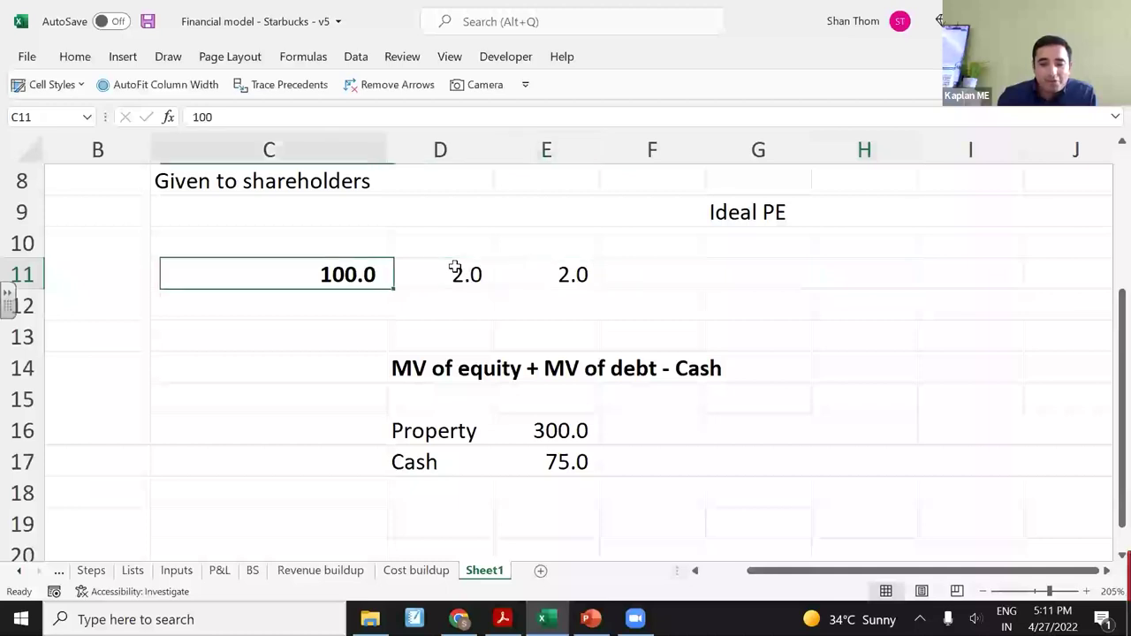
{"action": "key", "text": "Right"}
{"action": "key", "text": "shift+Right"}
{"action": "key", "text": "shift+Left"}
{"action": "key", "text": "Left"}
{"action": "key", "text": "Right"}
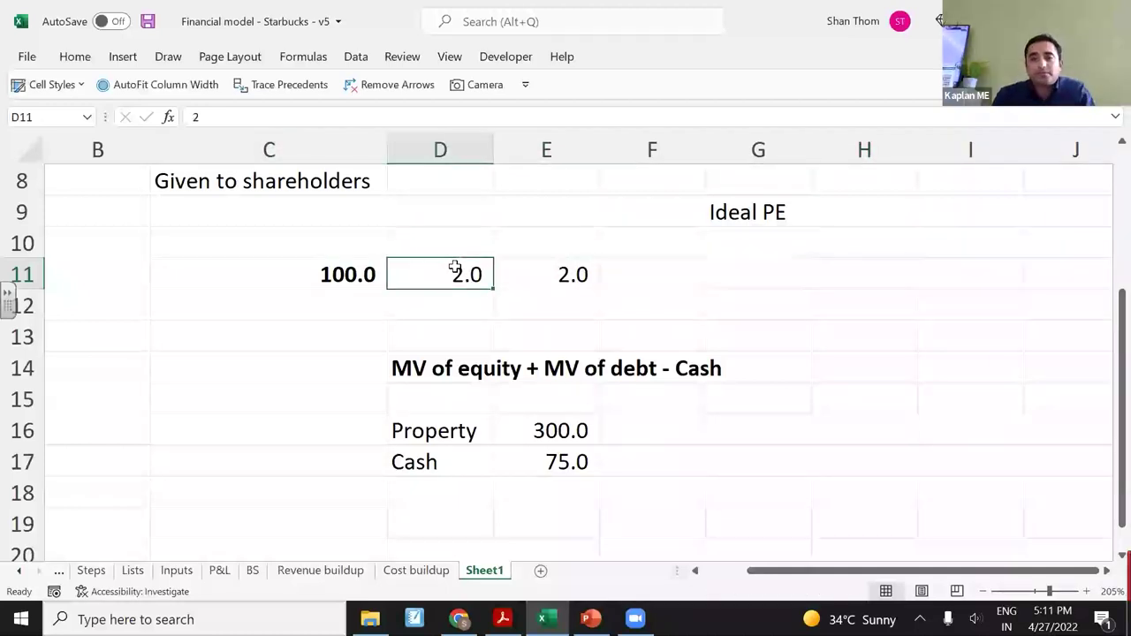